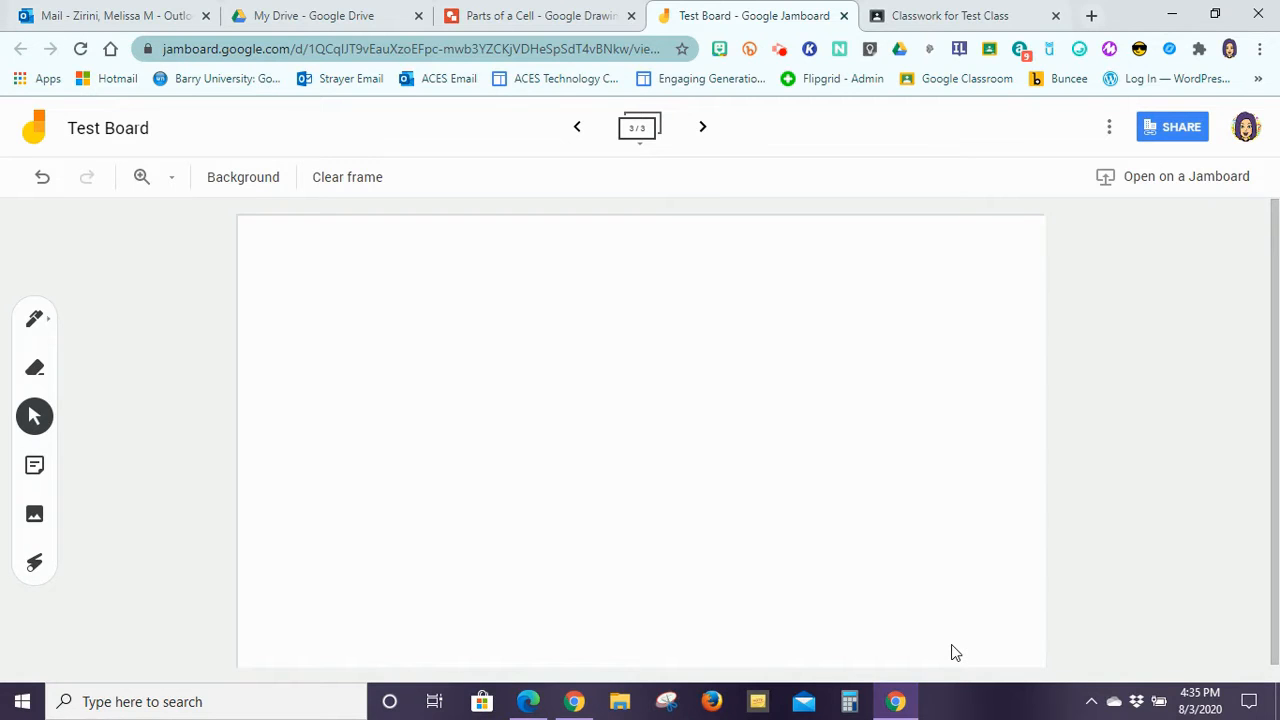
Step: Leave Test Board's blank third frame and bring the My Drive page forward
left_click(350, 14)
Step: Check Drive's New > More list for the Jamboard option, then return to Test Board
left_click(69, 197)
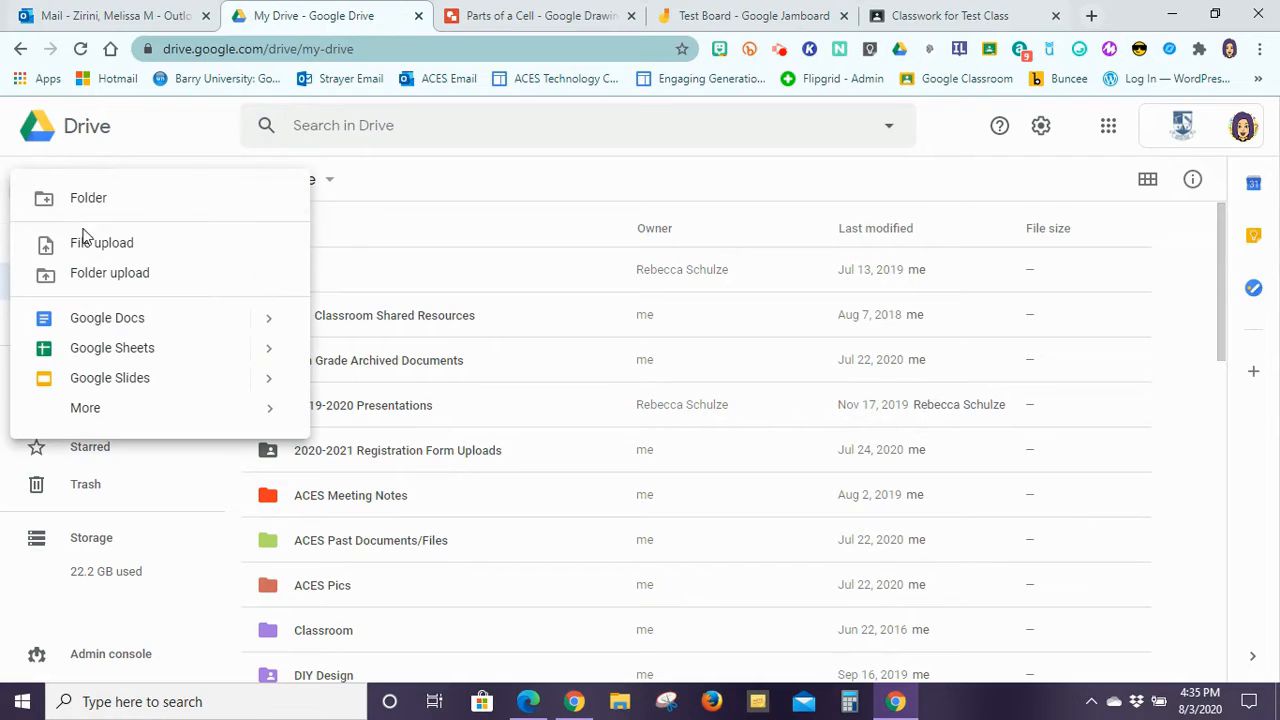
mouse_move(85, 412)
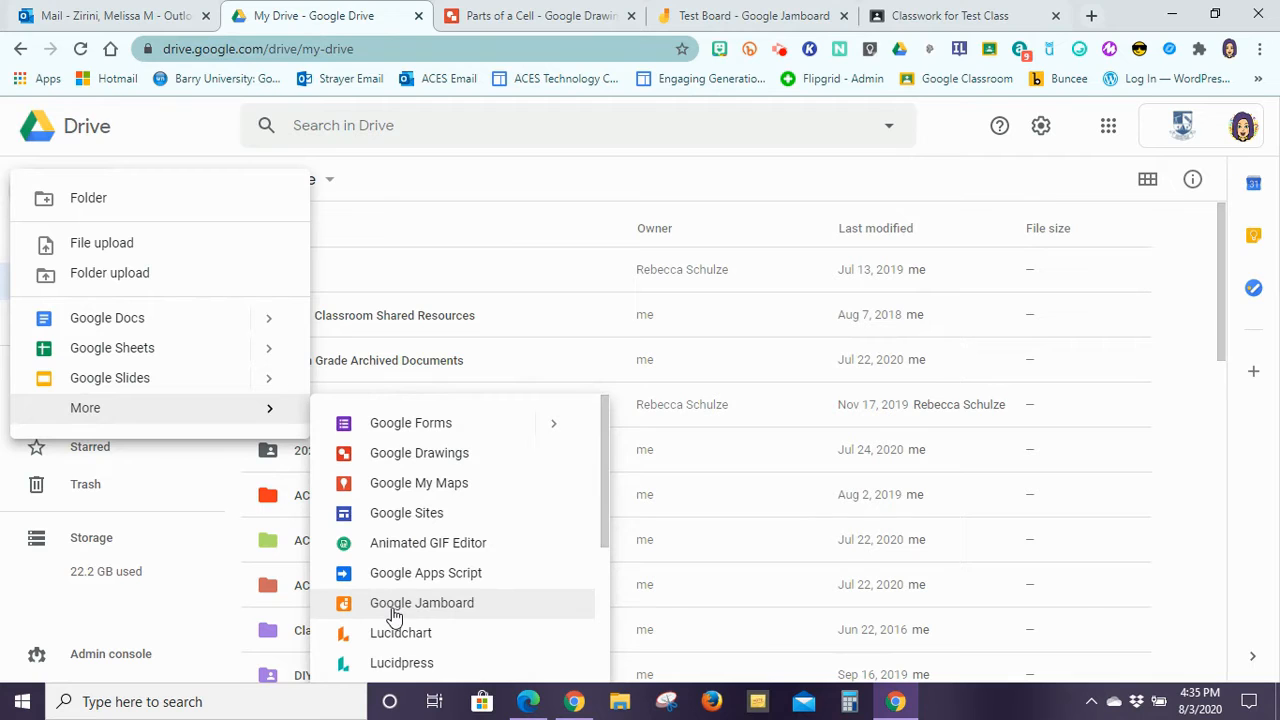
left_click(720, 22)
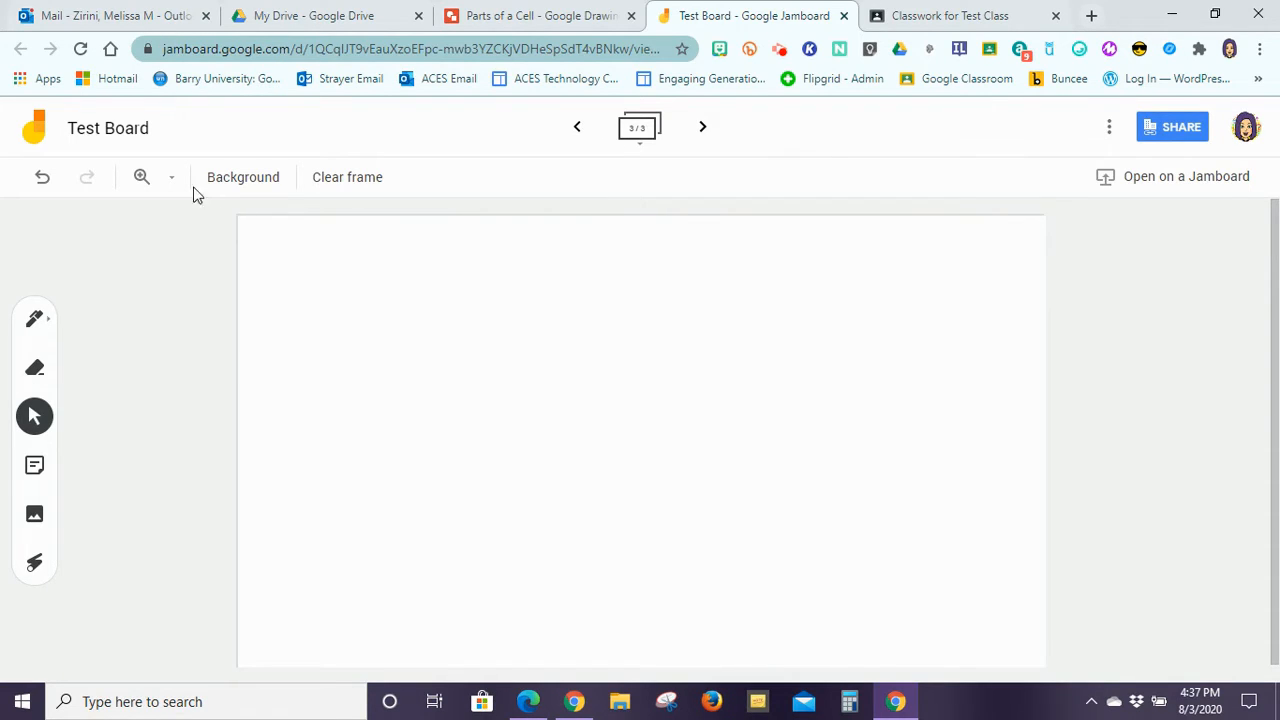
Step: Bring up the Background palette for Test Board's blank third frame
left_click(228, 184)
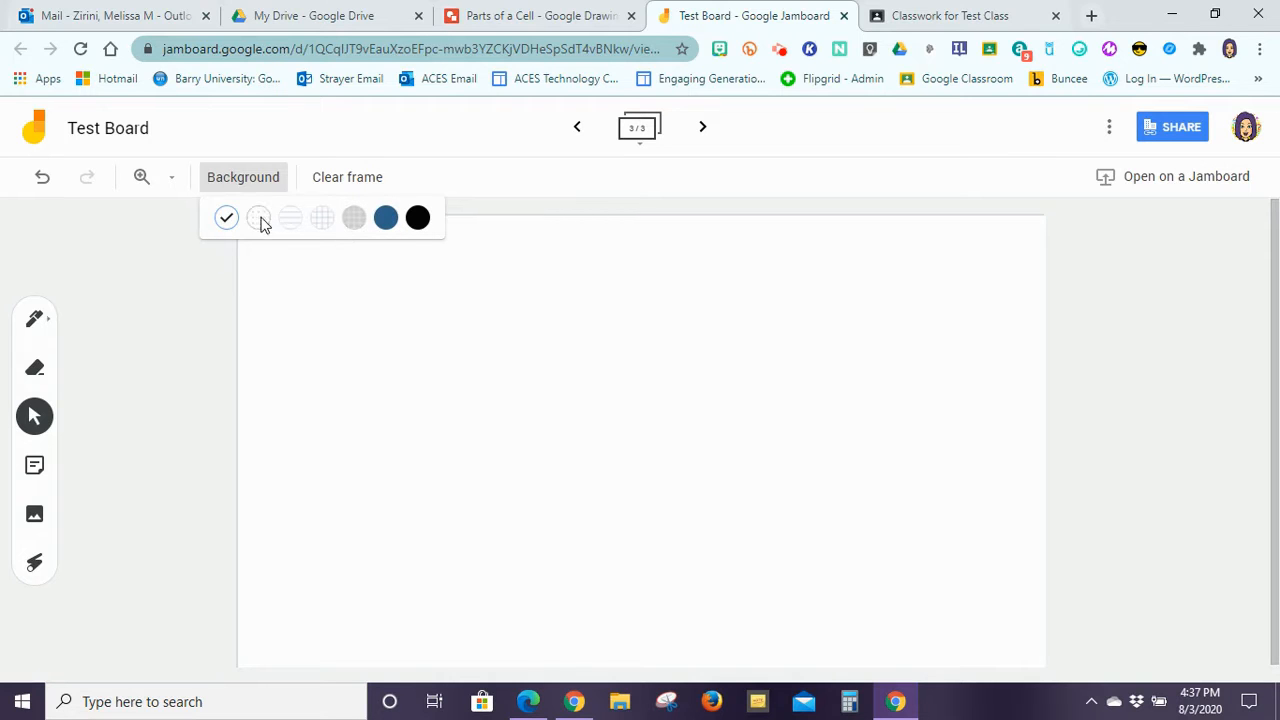
Step: Try the Squares and ruled-line backgrounds, then reset the frame to plain white
left_click(318, 219)
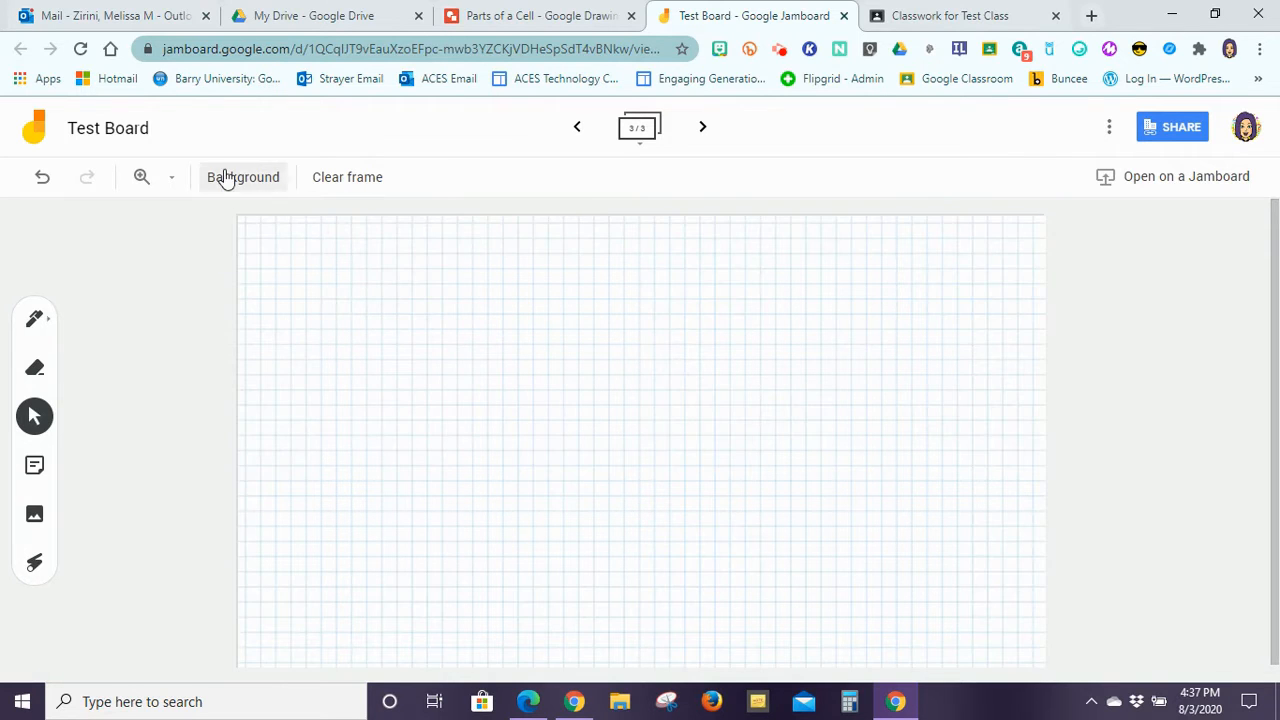
left_click(225, 177)
left_click(283, 221)
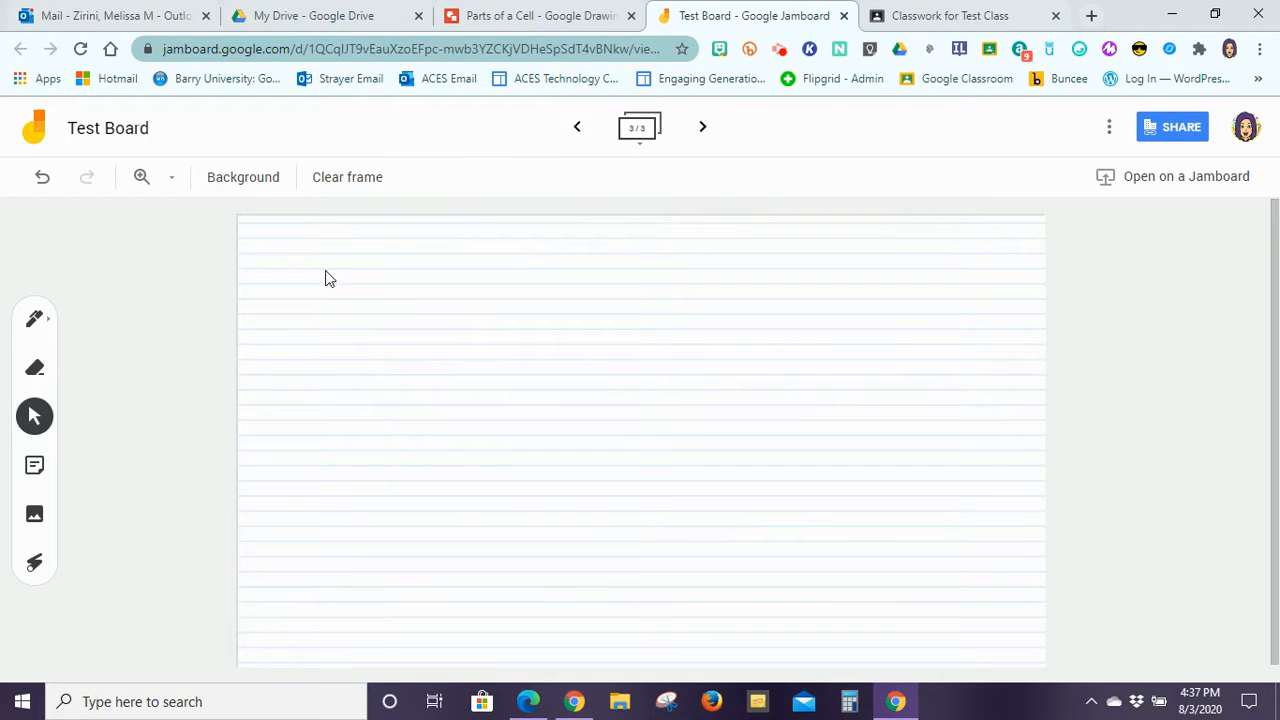
left_click(222, 179)
left_click(226, 217)
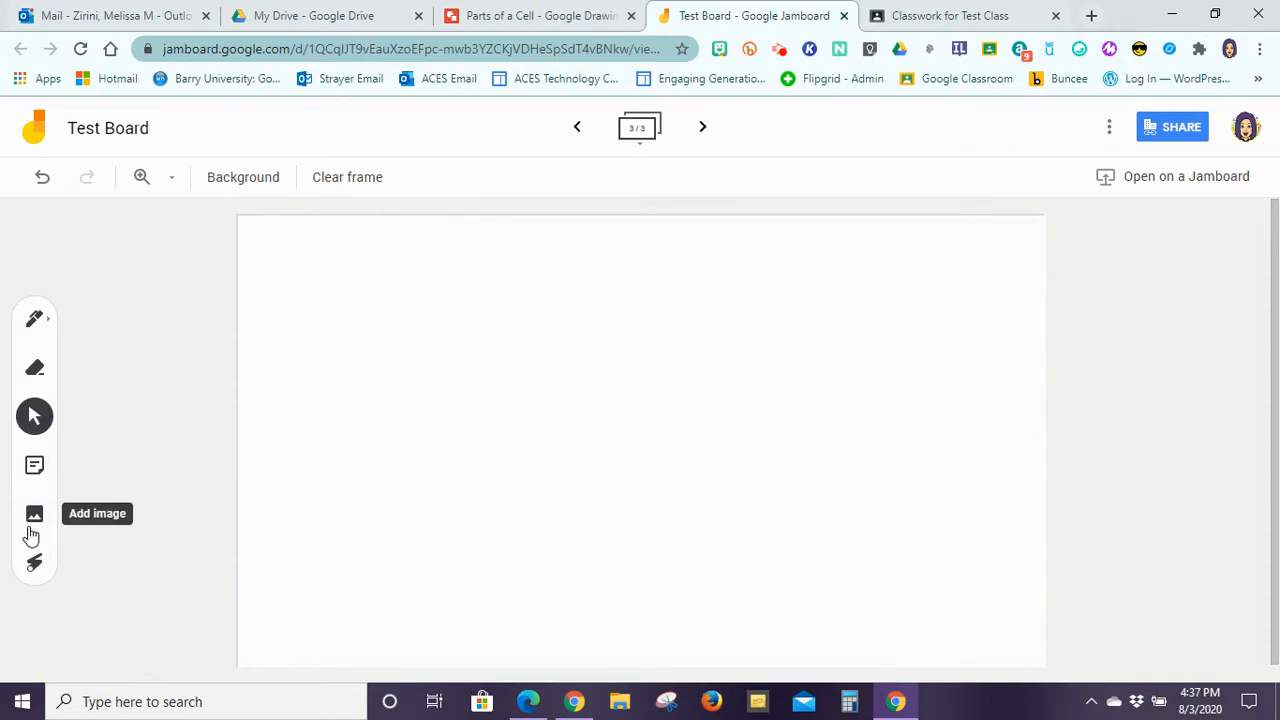
Step: Try the Pen and its options, the Eraser and Select tools, then start a sticky note
left_click(43, 330)
left_click(48, 328)
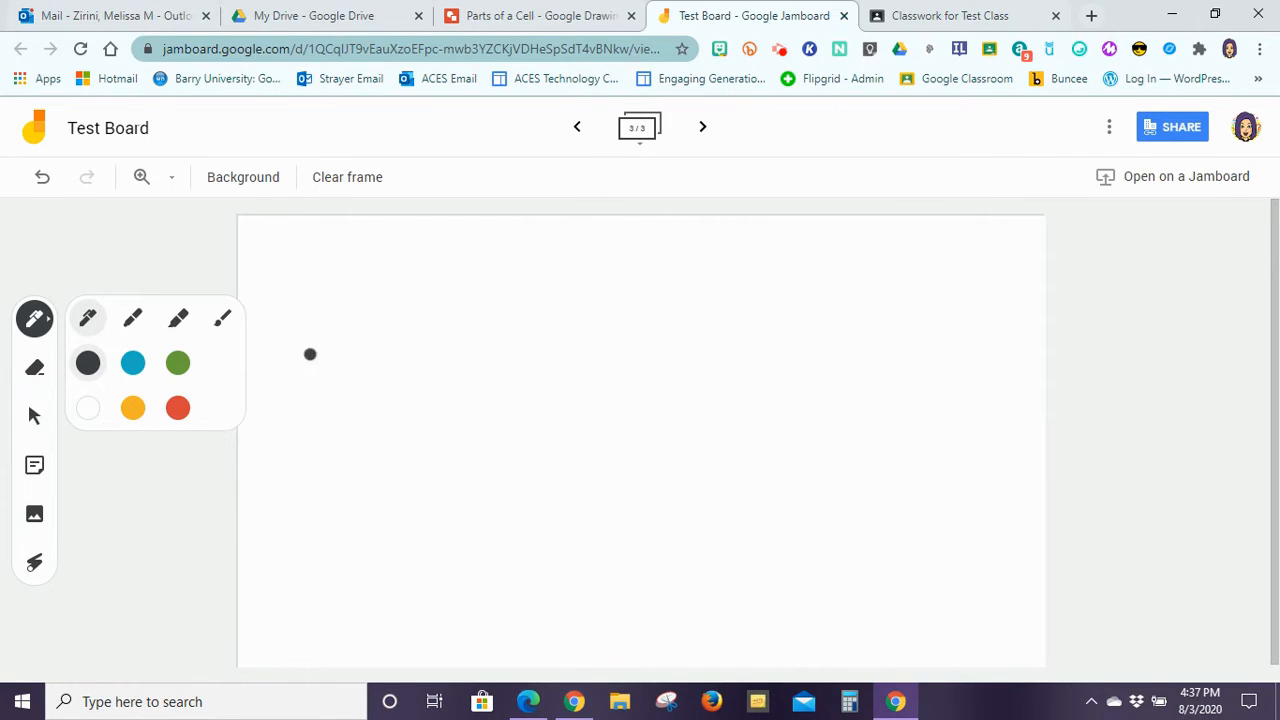
left_click(168, 227)
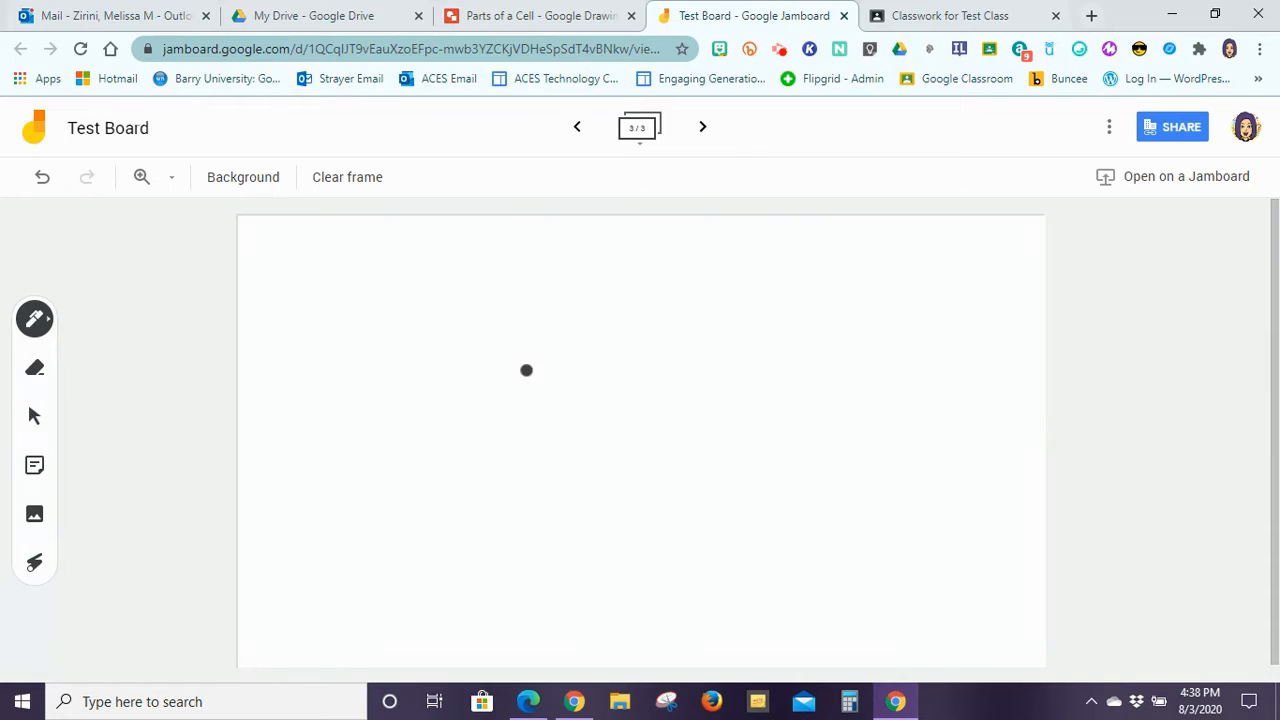
left_click(34, 370)
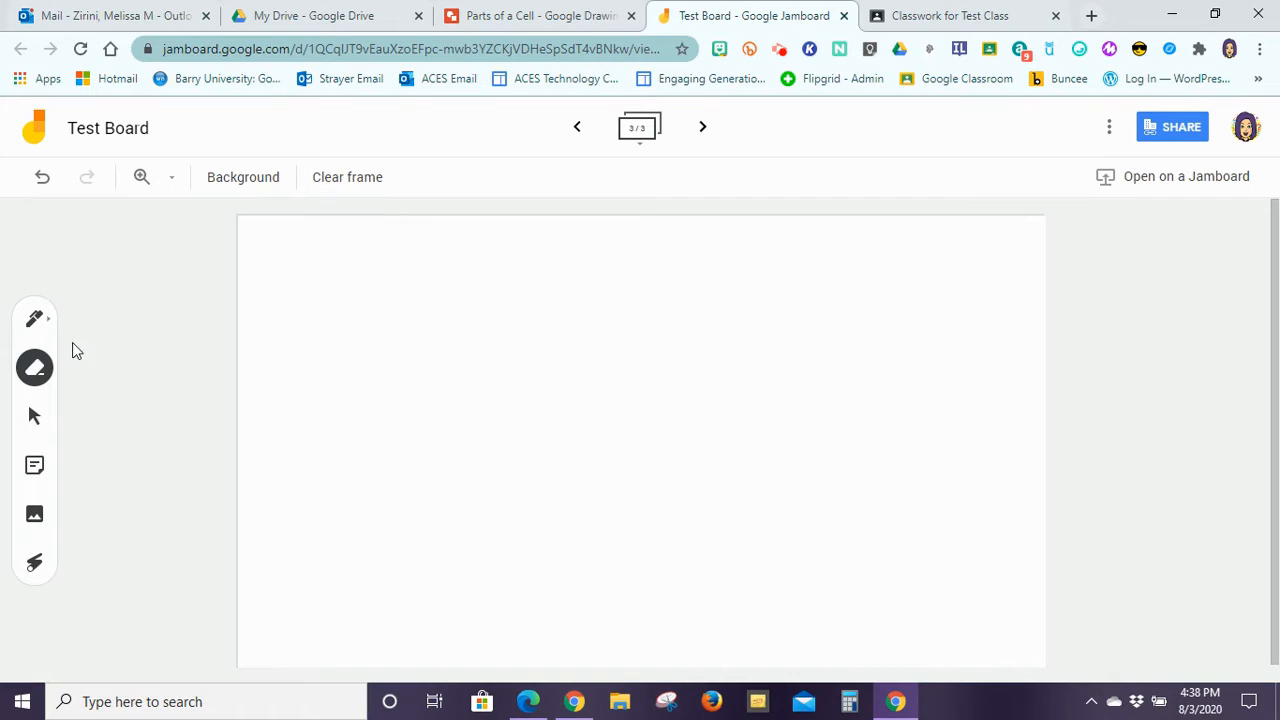
left_click(34, 418)
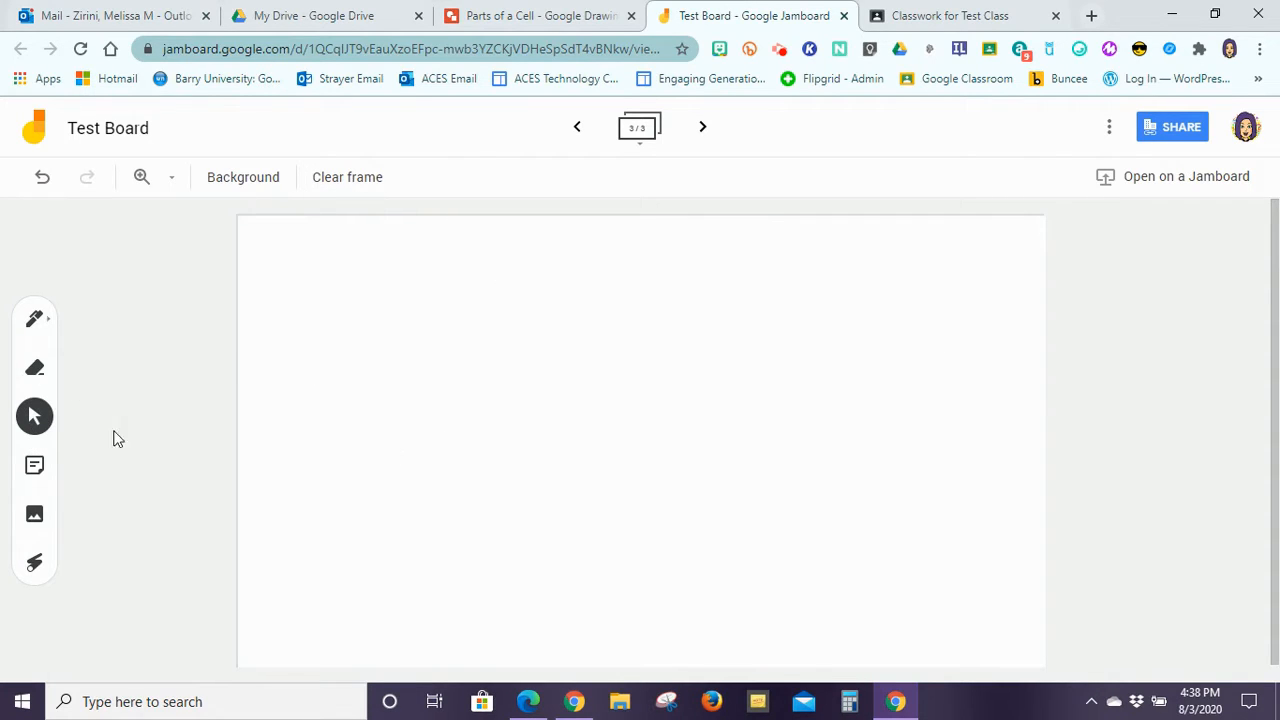
left_click(33, 467)
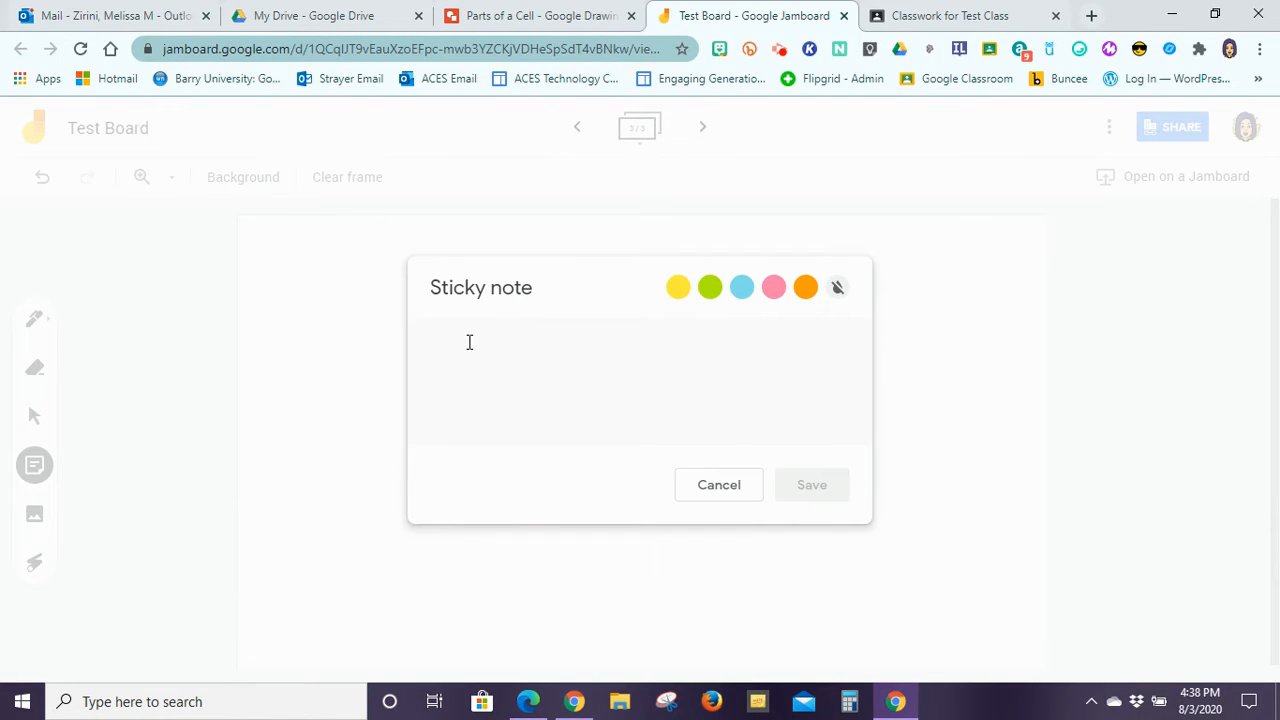
Step: Add a sticky note reading 'sticky note' and drag it down and to the left
type("sticky")
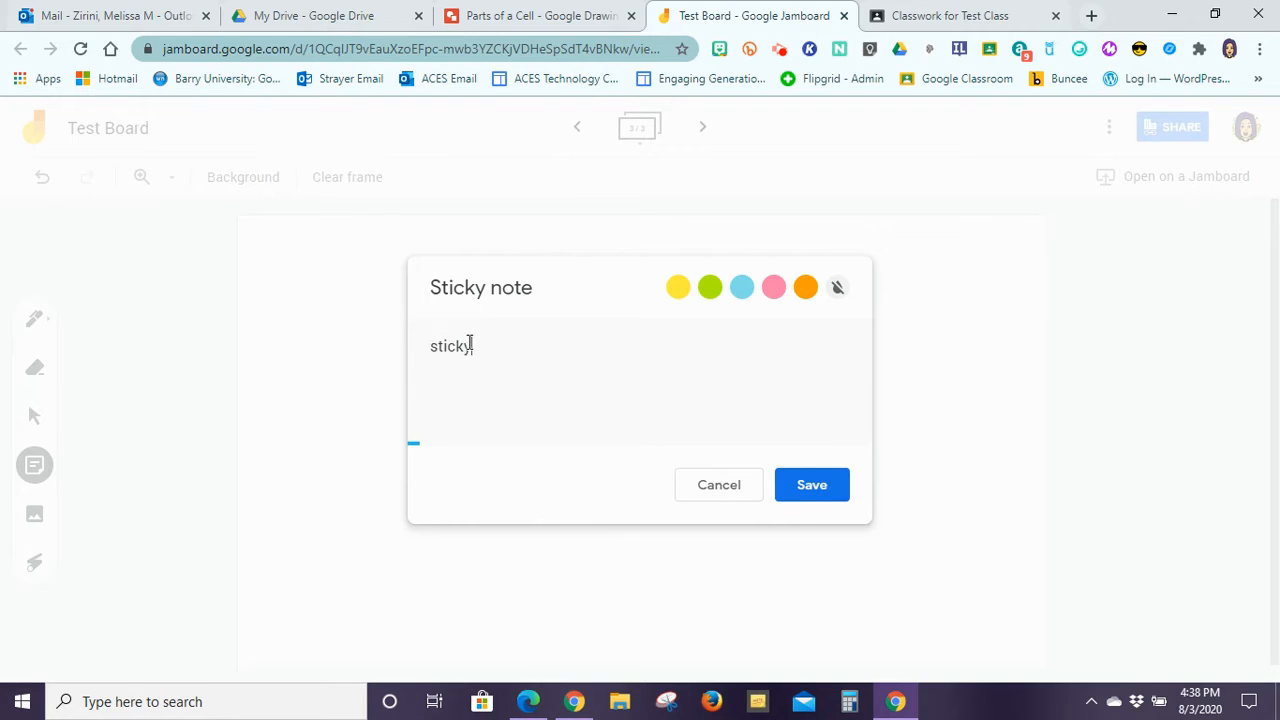
type(" note")
left_click(808, 498)
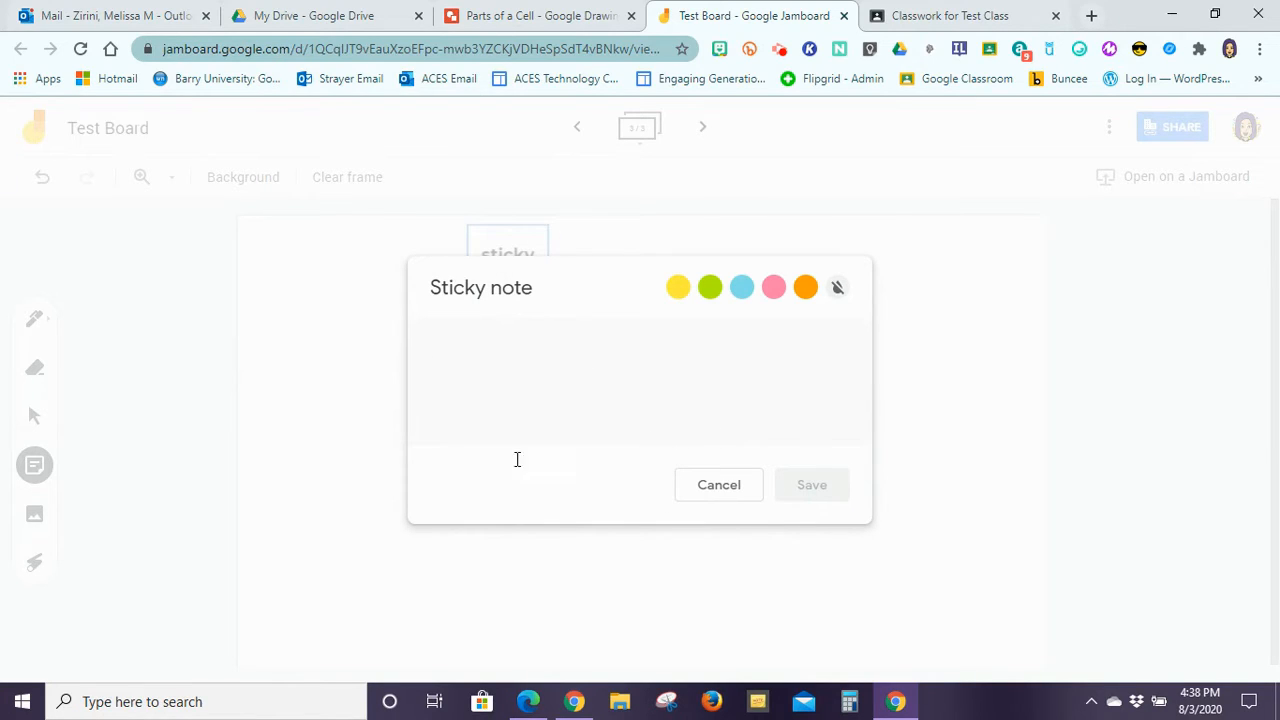
left_click(719, 485)
left_click(503, 275)
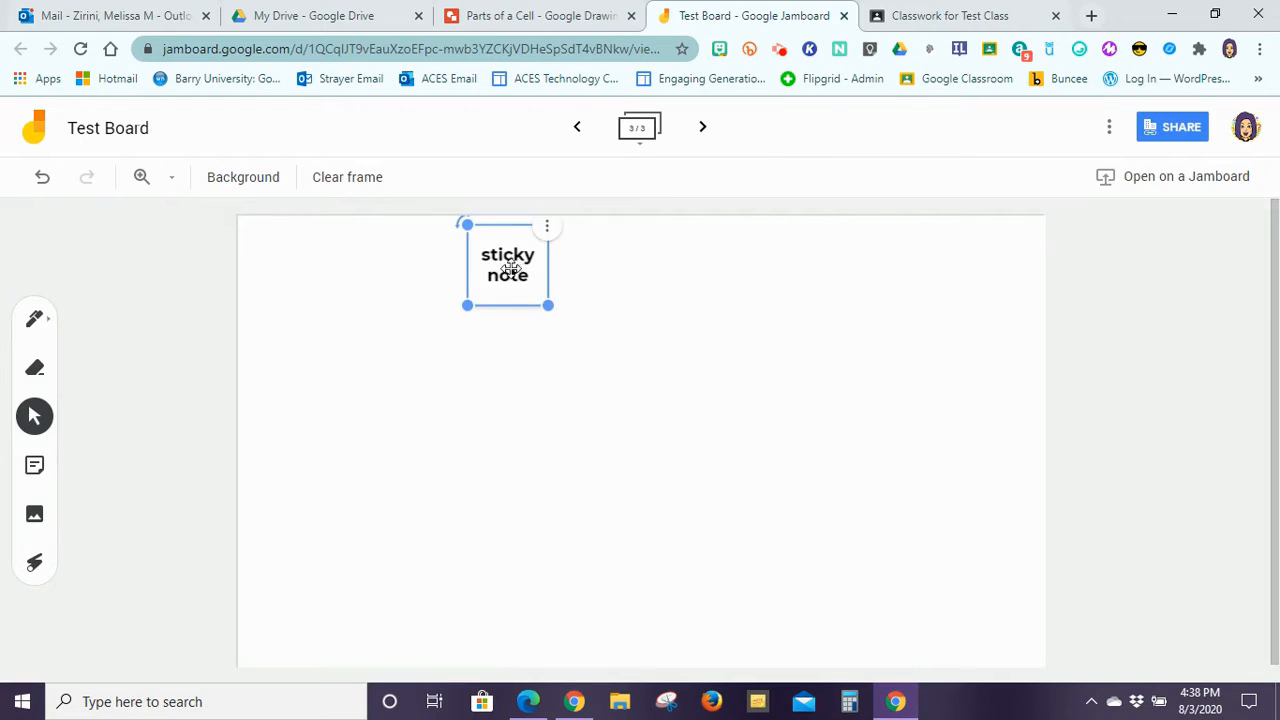
left_click_drag(513, 242, 440, 355)
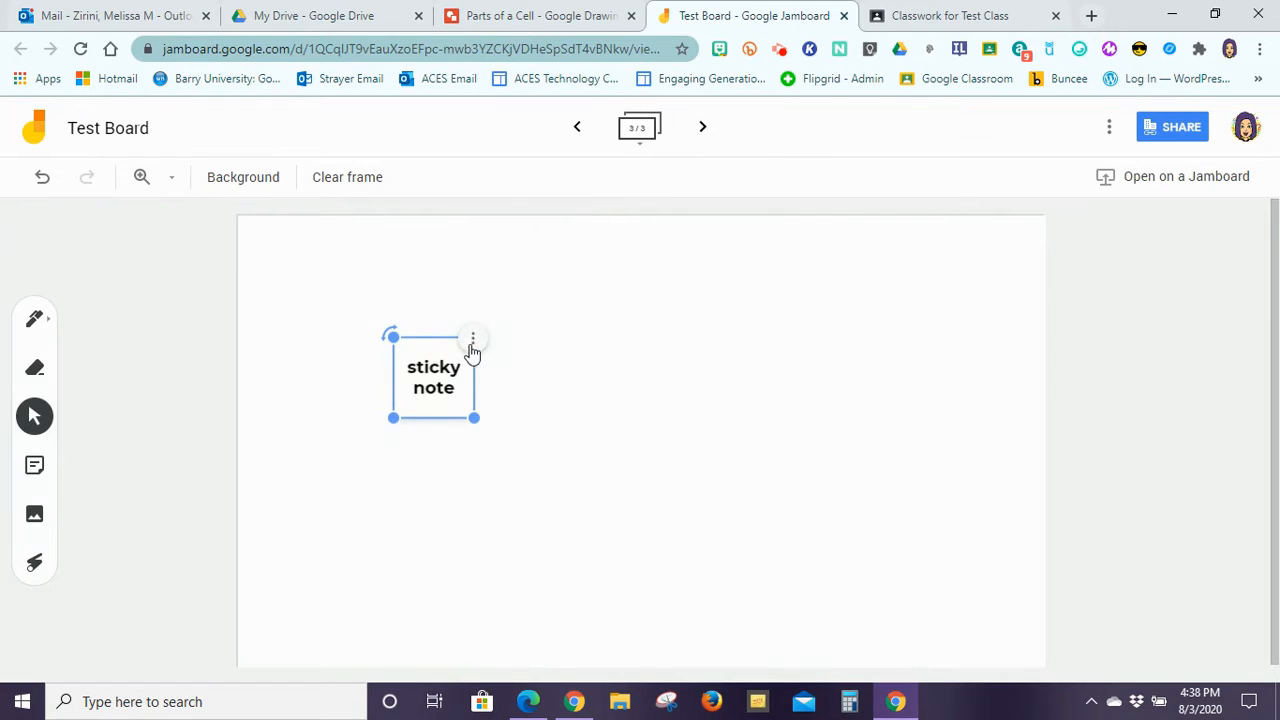
Step: Recolour the sticky note blue through its Edit option, saving on the second attempt
left_click(476, 343)
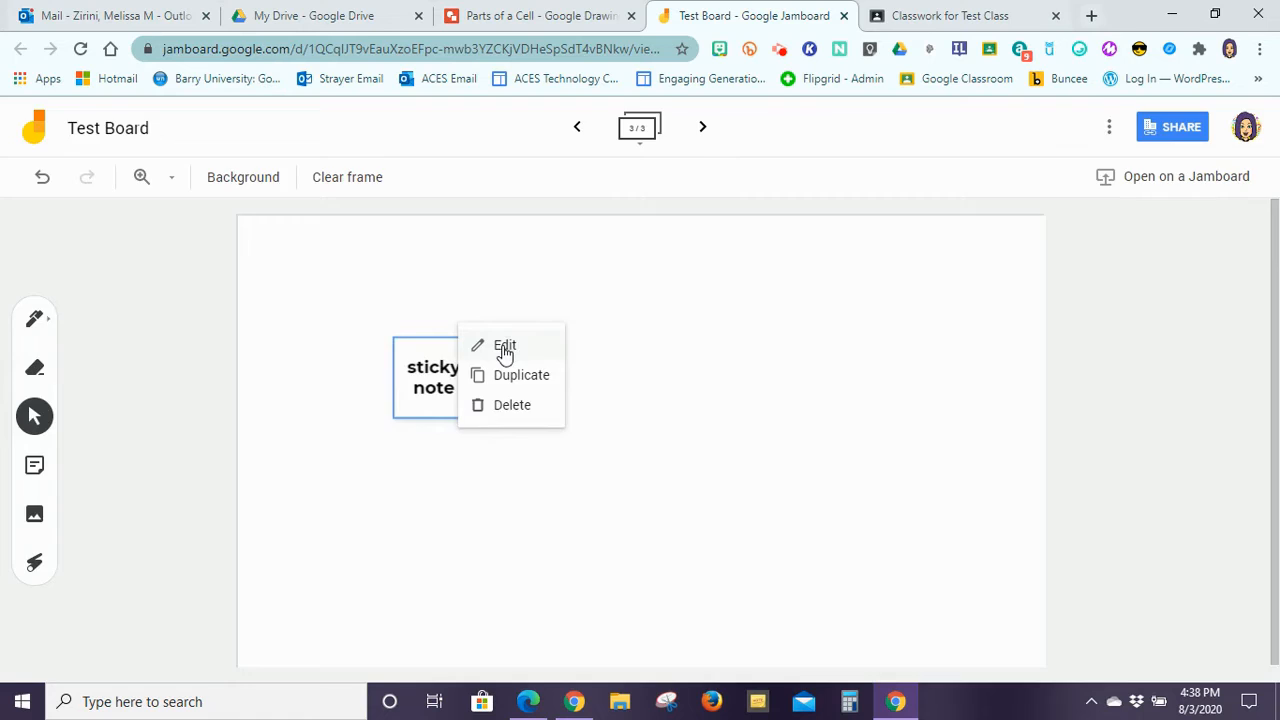
left_click(505, 346)
left_click(742, 288)
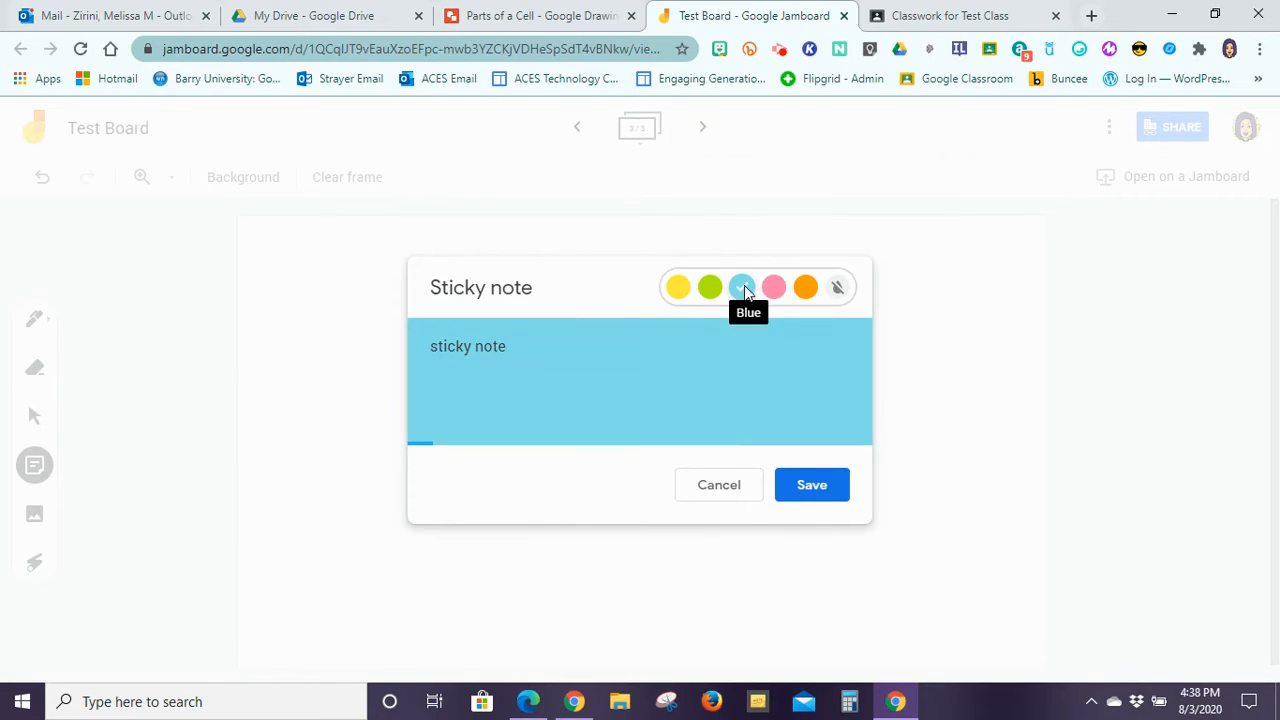
left_click(712, 490)
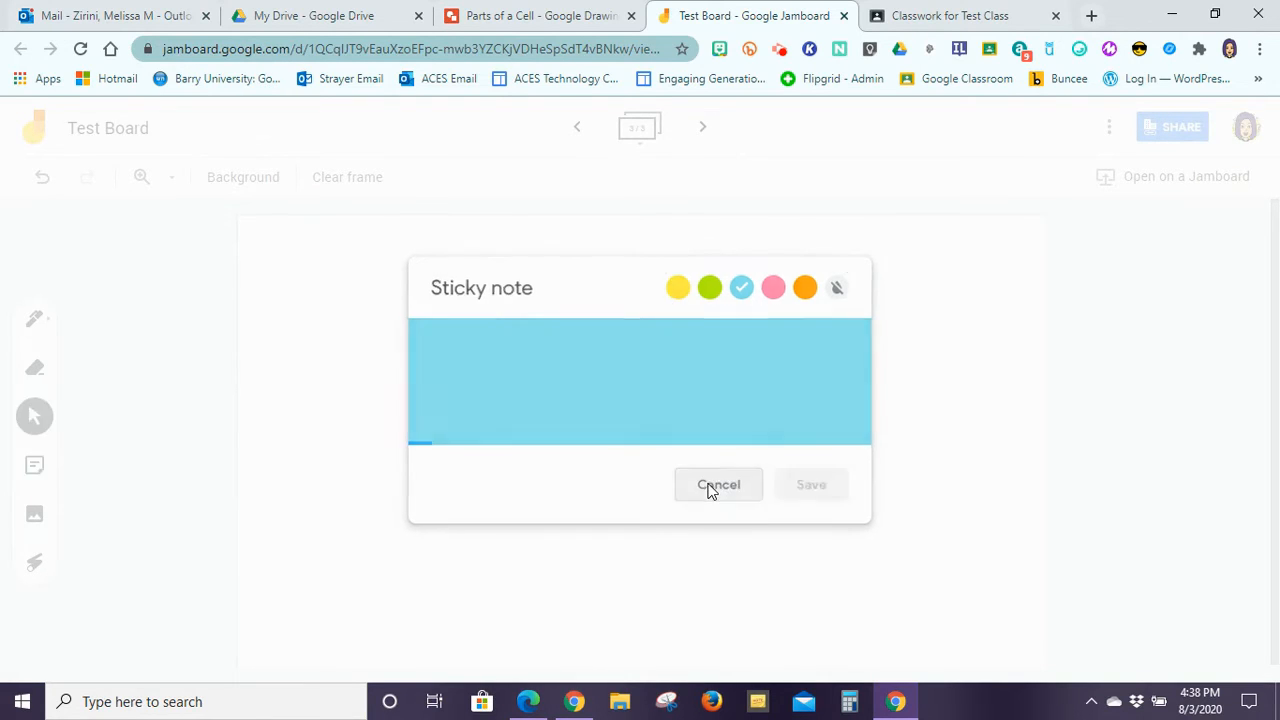
left_click(468, 380)
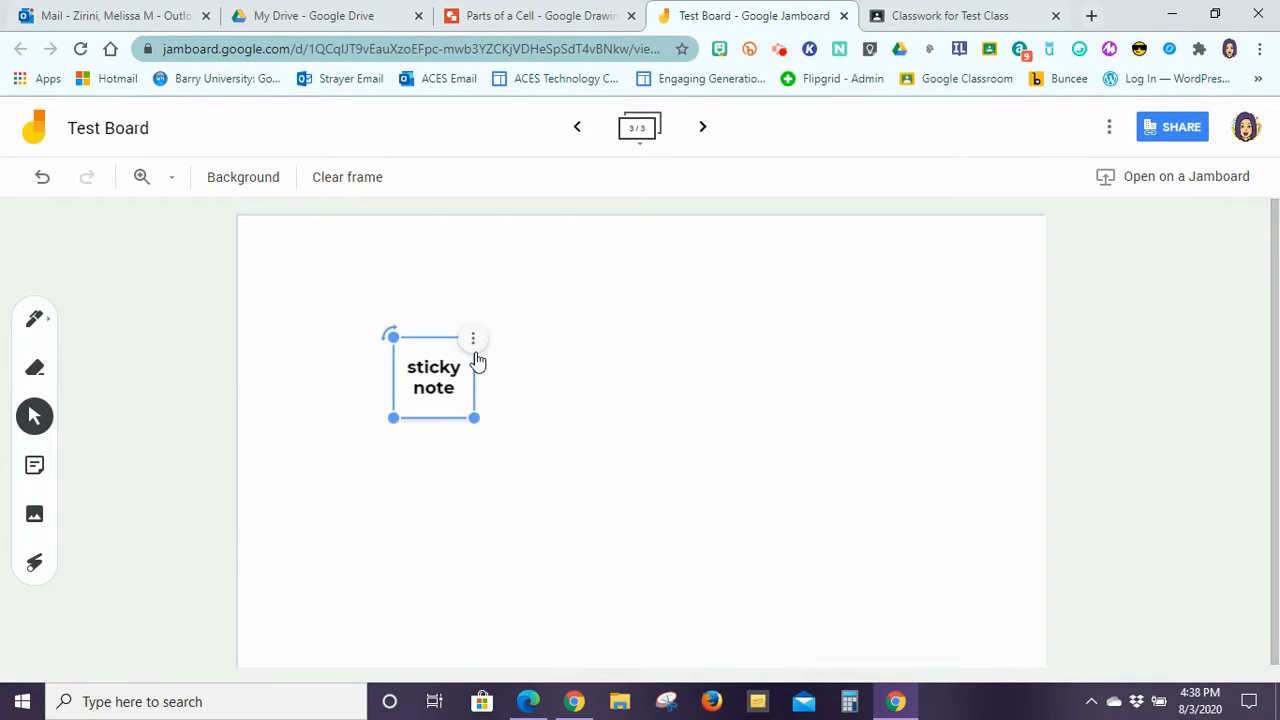
left_click(473, 340)
left_click(499, 347)
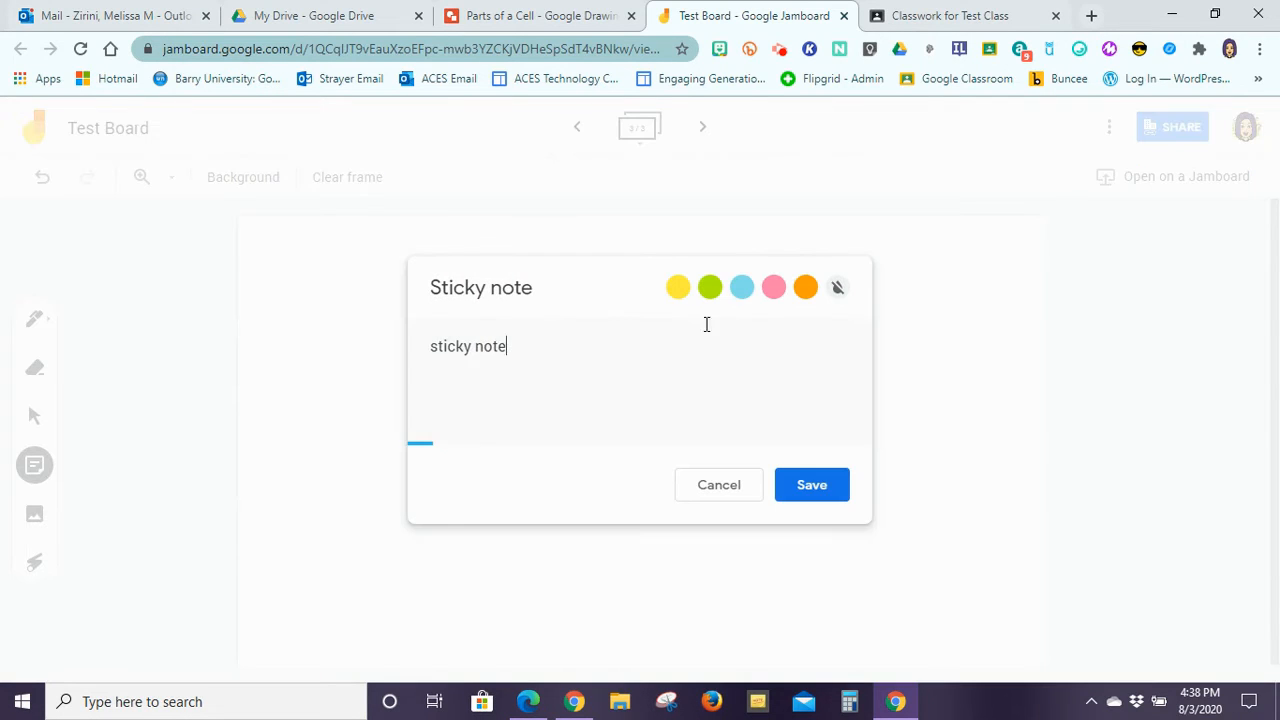
left_click(741, 287)
left_click(806, 484)
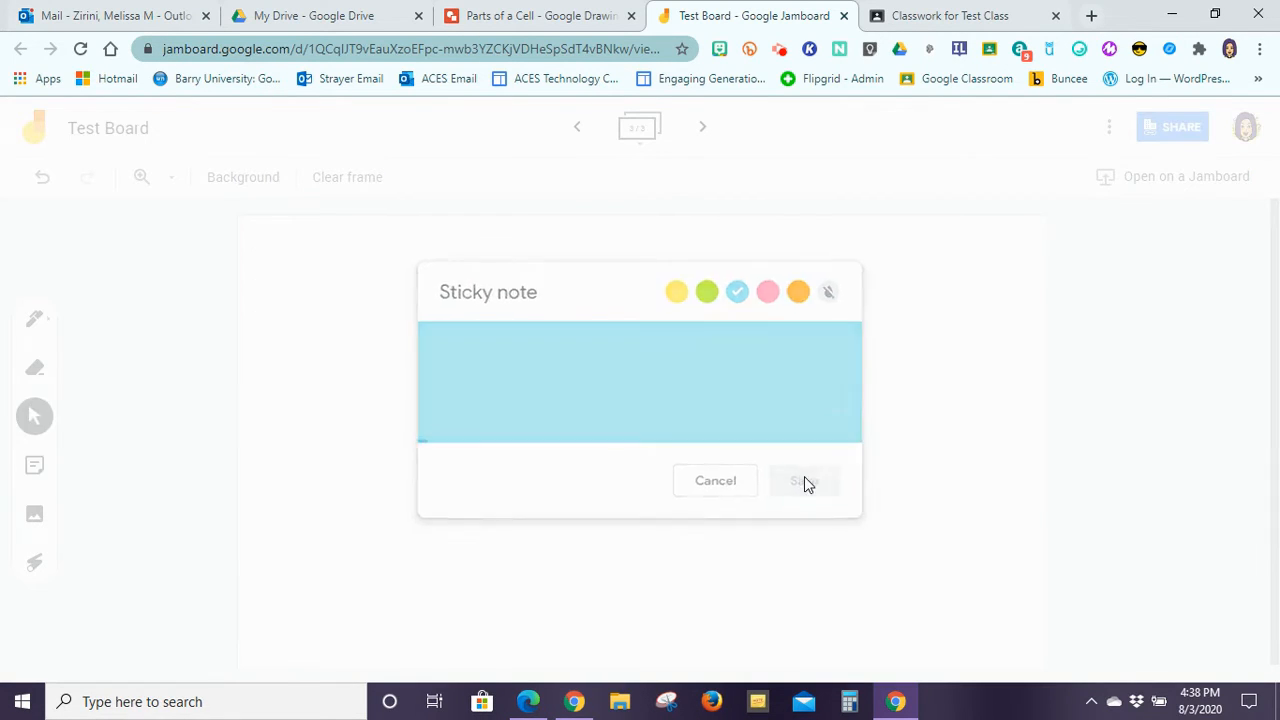
Step: Reopen the blue note's options menu, then dismiss it and deselect the note
left_click(453, 366)
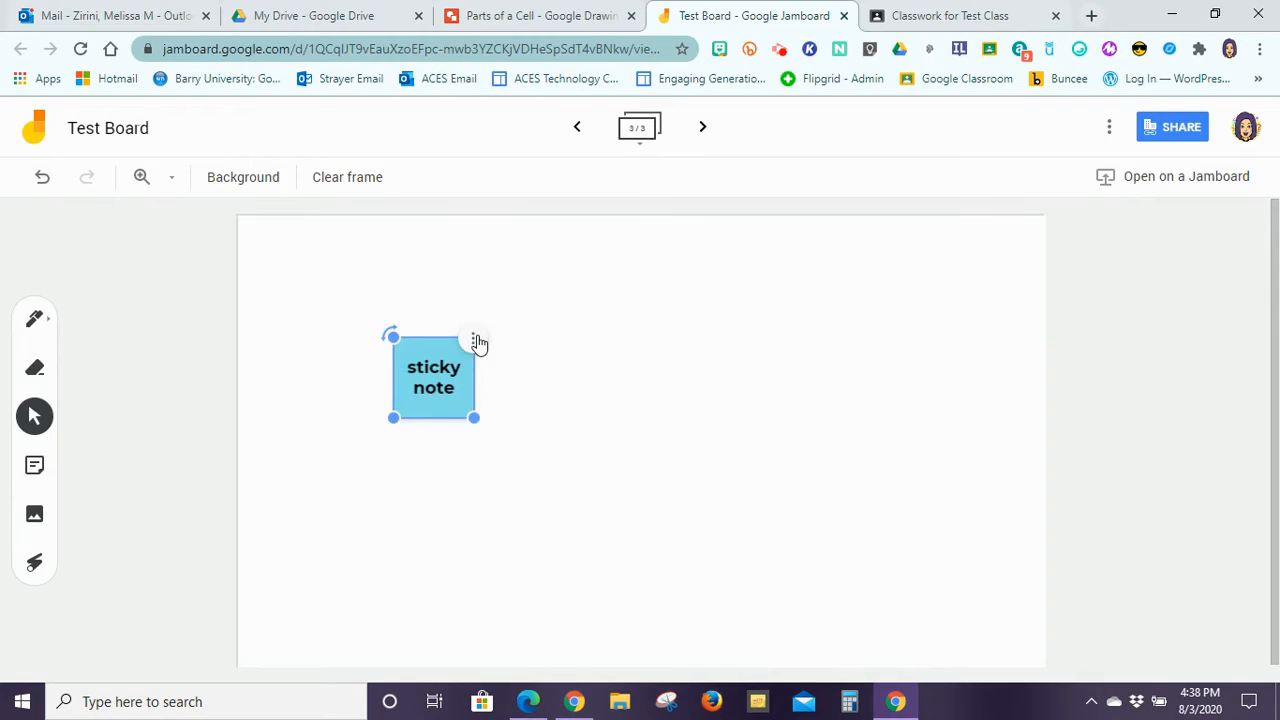
left_click(475, 341)
left_click(513, 509)
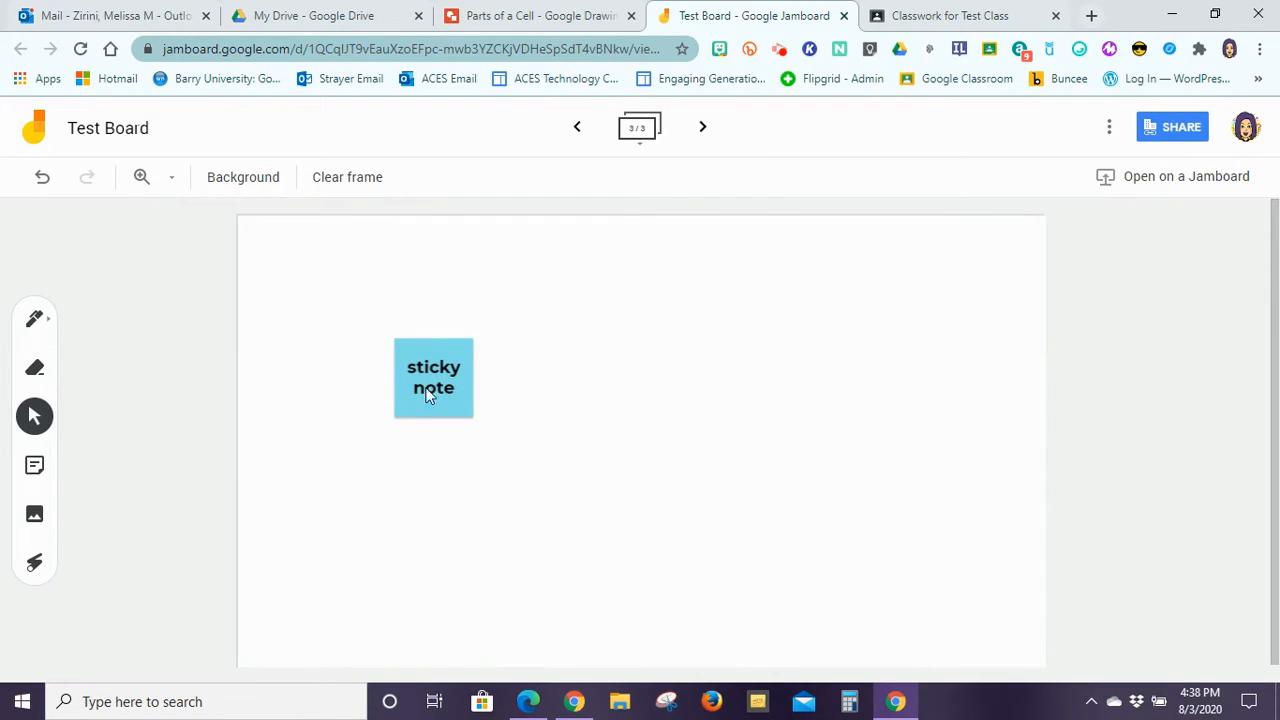
Step: Centre, shrink and raise the sticky note, then open and cancel the image file picker
left_click_drag(409, 376, 611, 389)
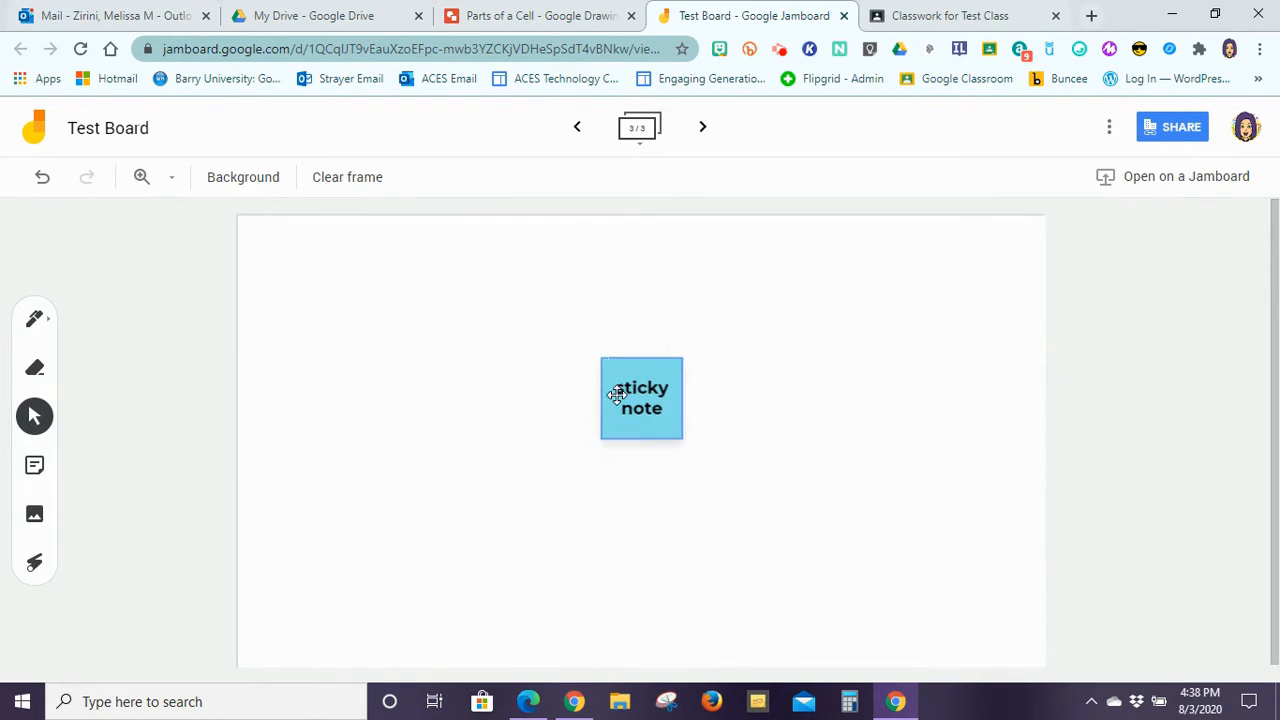
left_click_drag(681, 434, 363, 437)
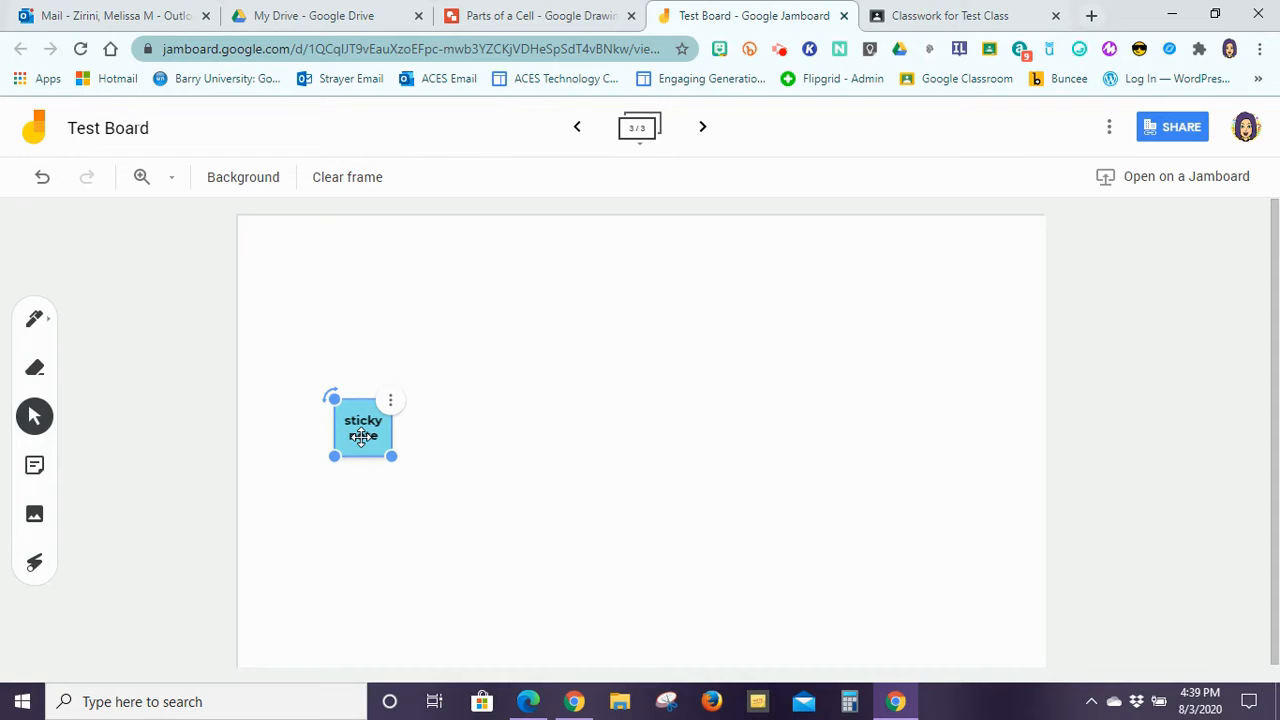
left_click_drag(362, 436, 366, 342)
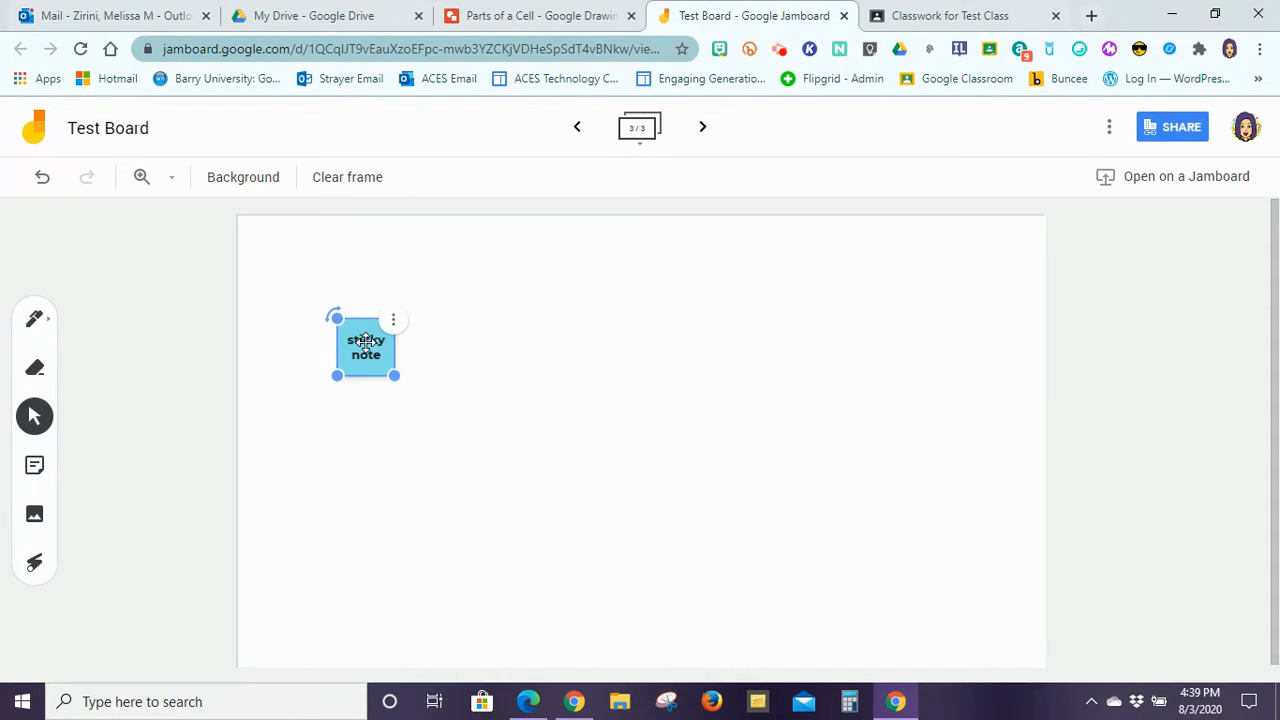
left_click(34, 516)
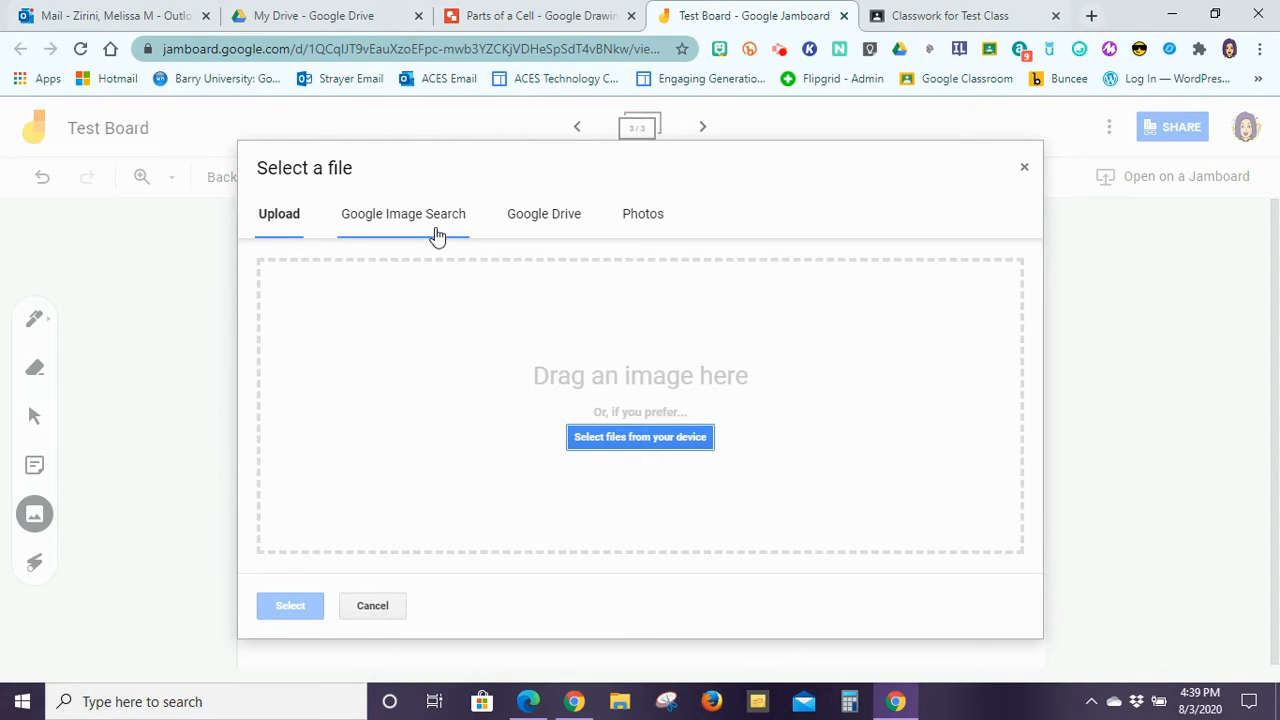
left_click(362, 605)
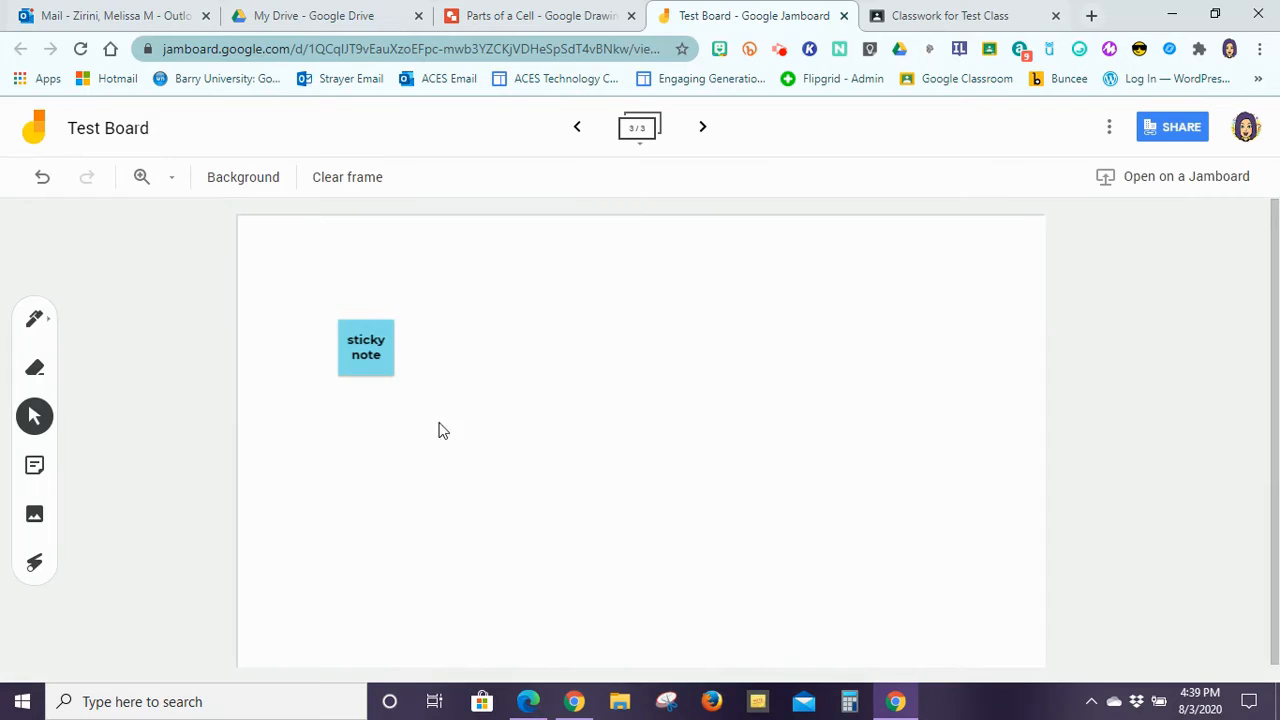
Step: Go back to frame 1 and nudge the cell diagram image slightly left
left_click(580, 130)
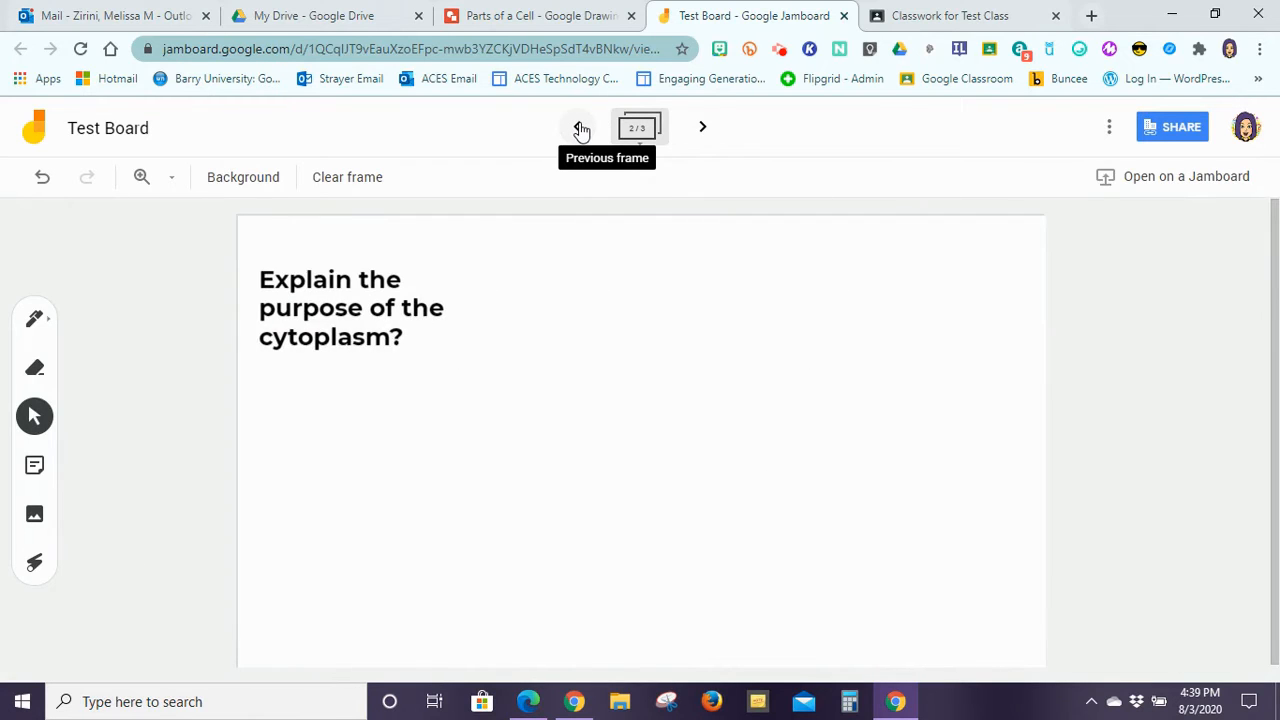
left_click(579, 130)
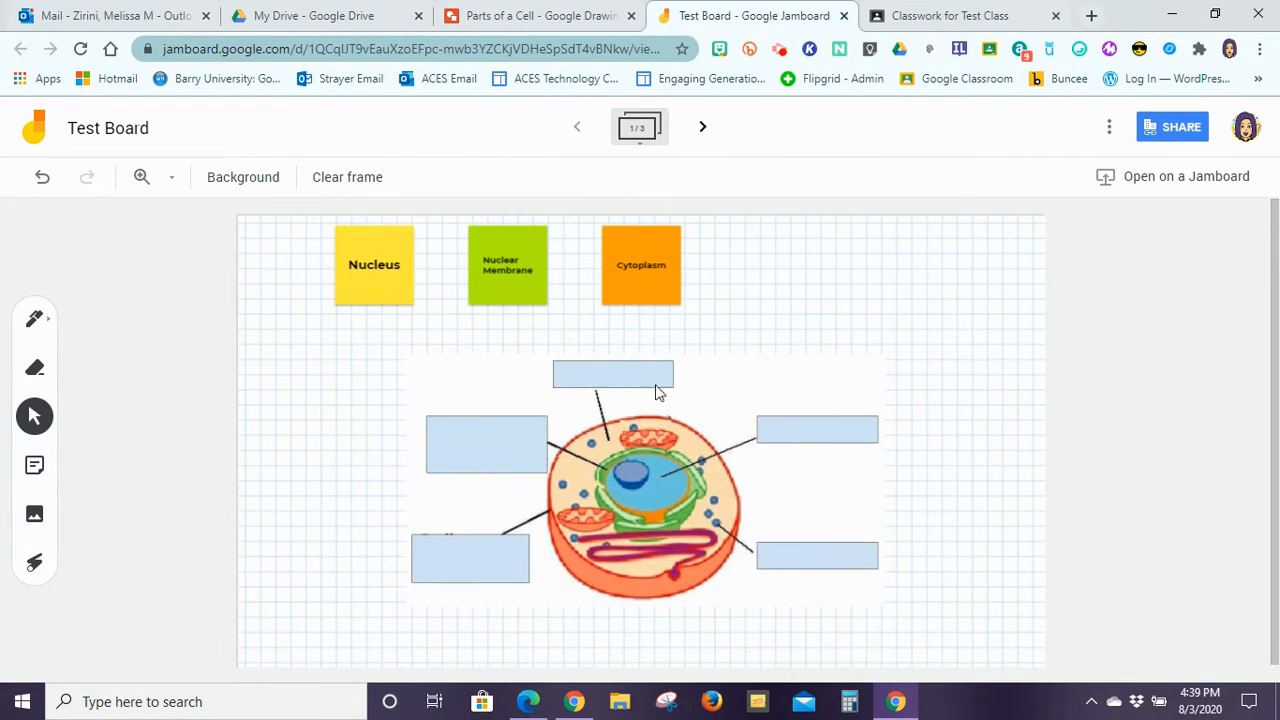
left_click_drag(576, 428, 568, 428)
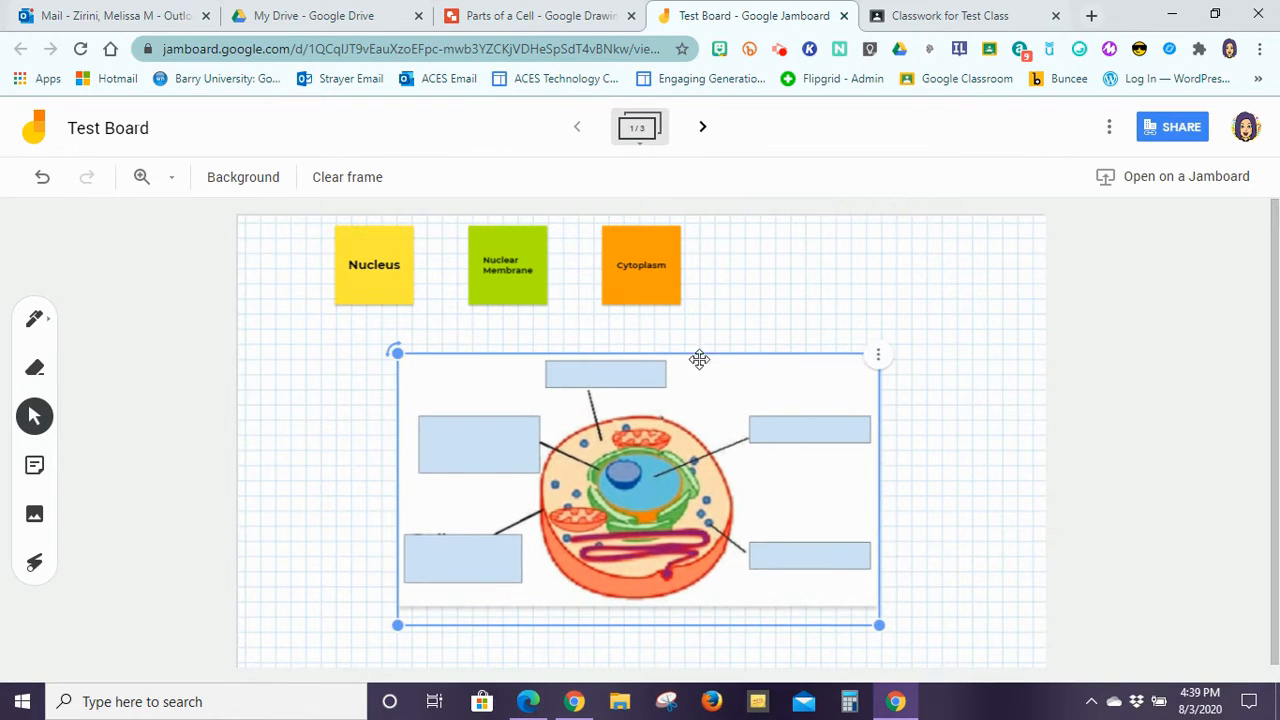
left_click(497, 410)
Step: Rearrange the labels: Cytoplasm moved lower, Nucleus placed to its right
left_click(366, 258)
left_click(522, 246)
left_click(650, 265)
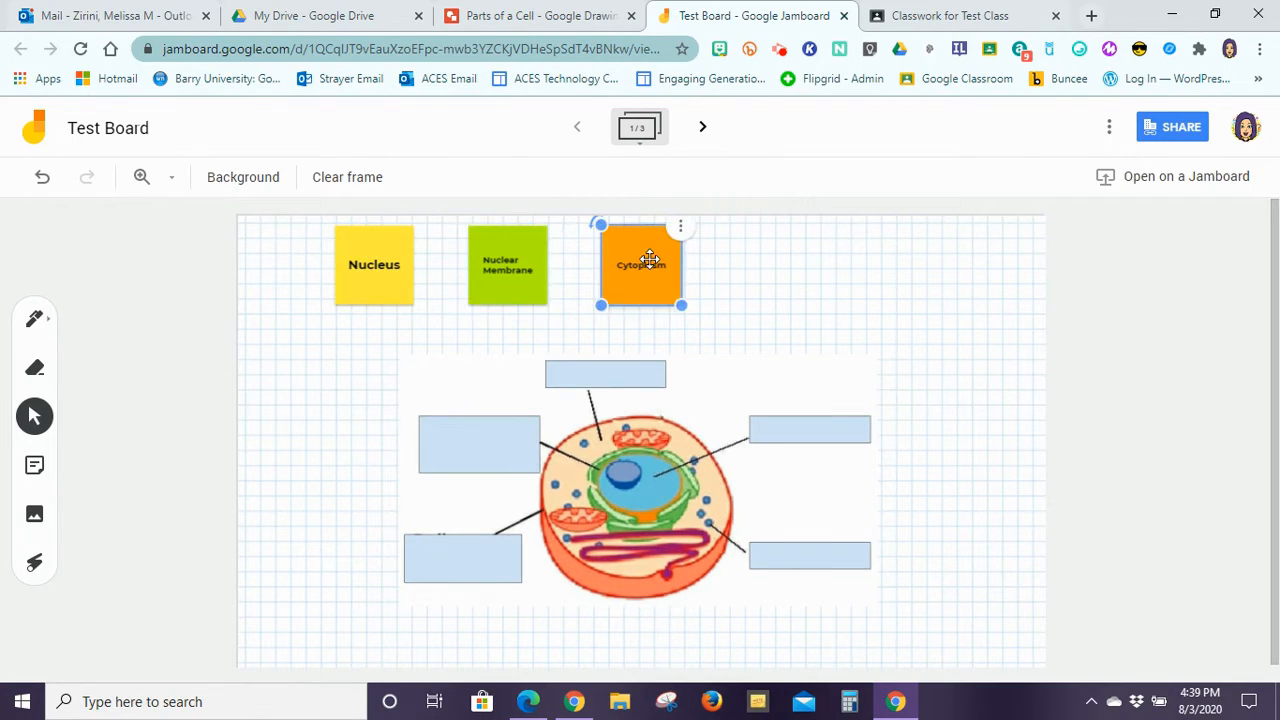
left_click_drag(376, 269, 782, 453)
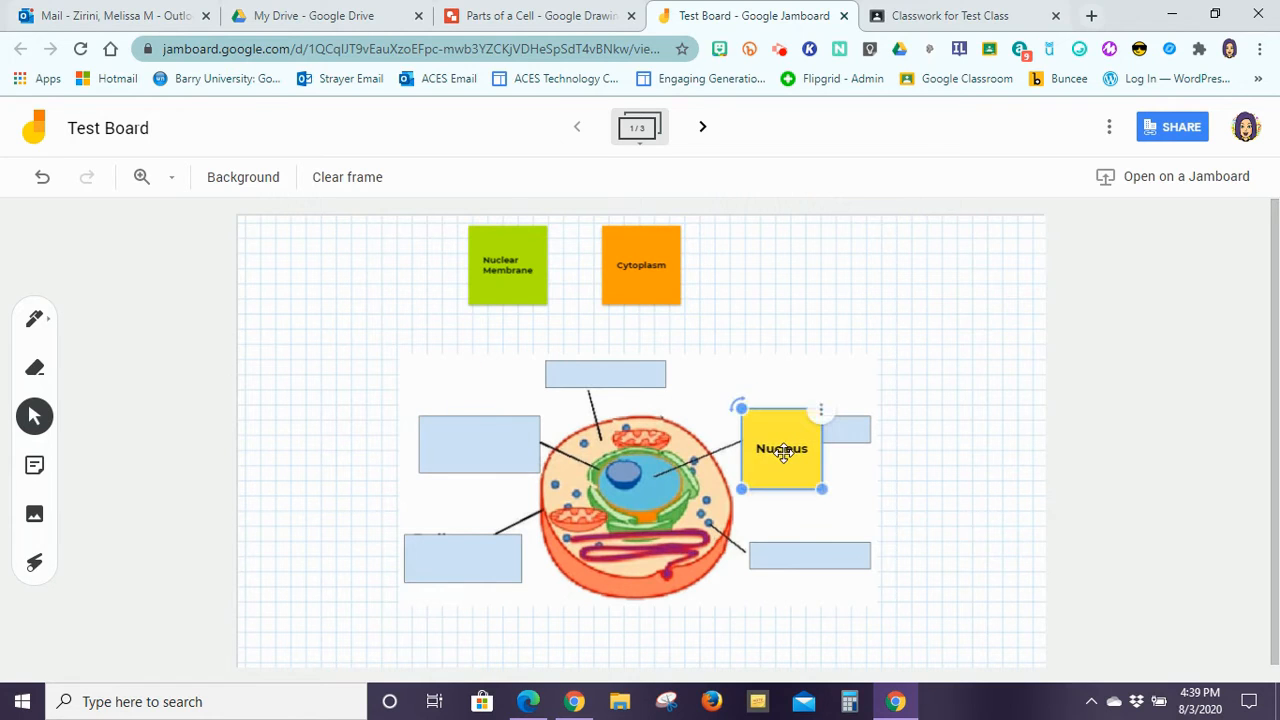
left_click_drag(626, 262, 645, 305)
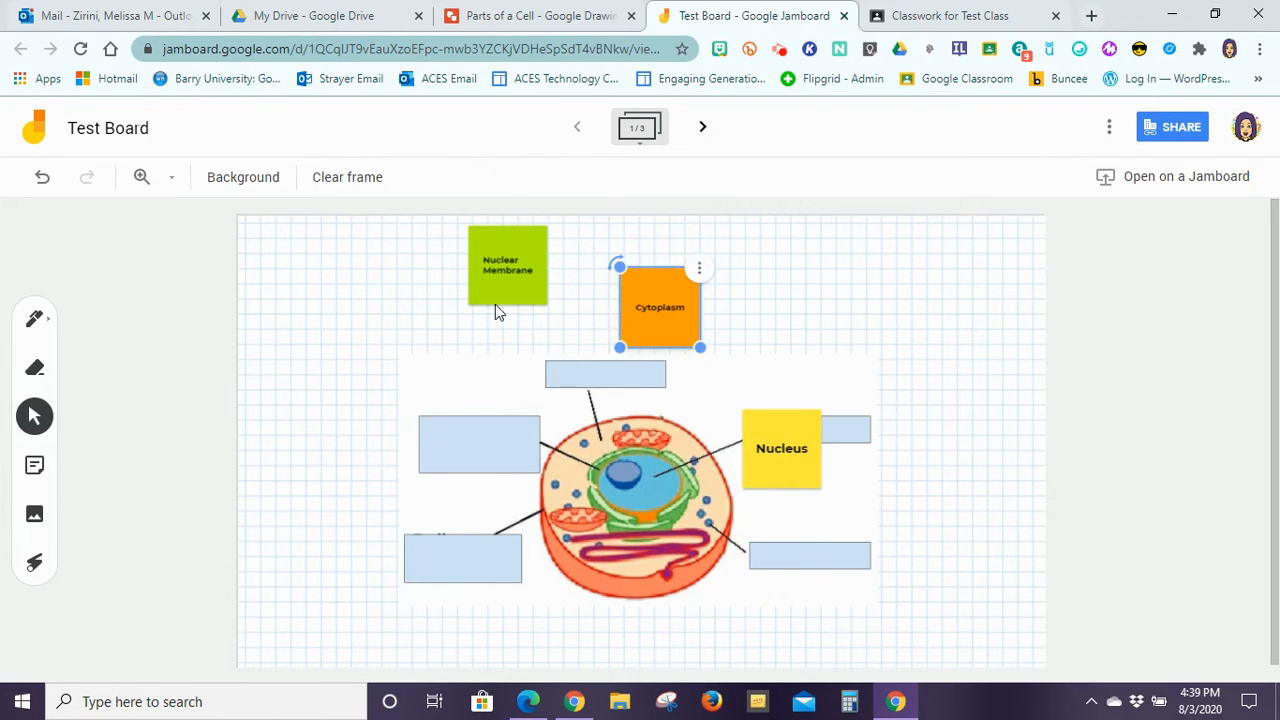
left_click_drag(800, 430, 810, 284)
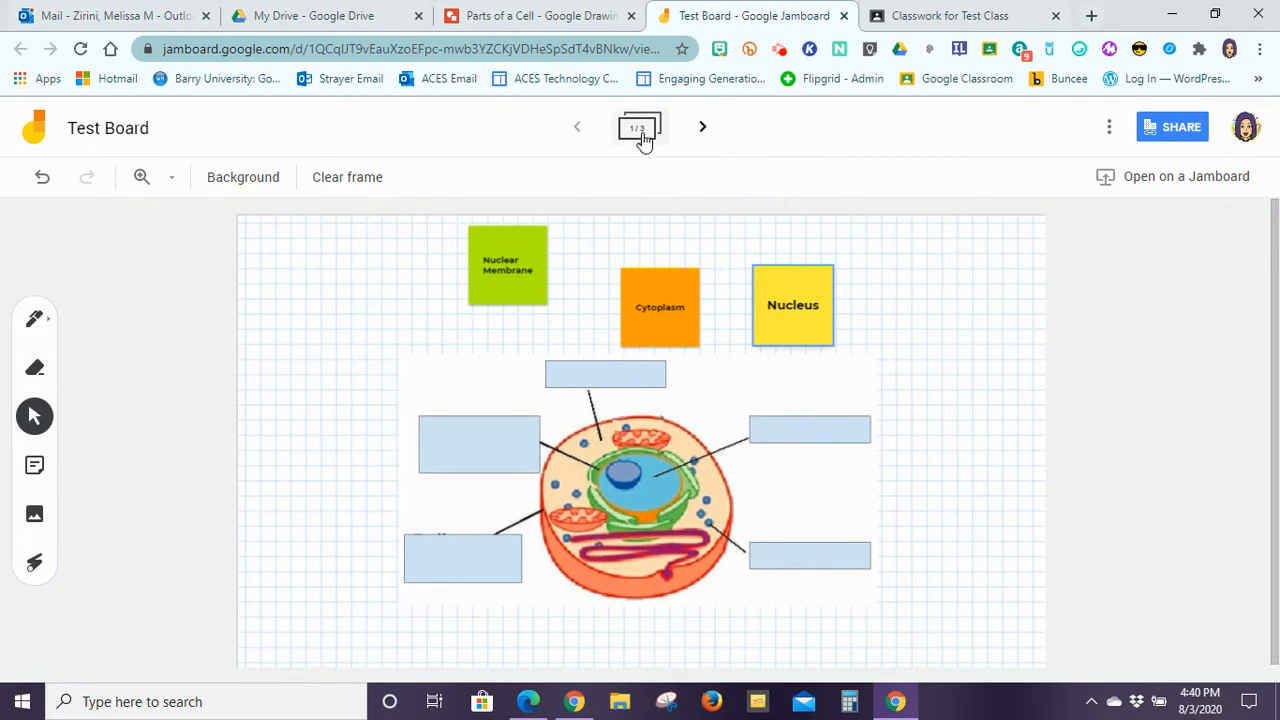
Step: Present frame 2, toggle the frame thumbnails, and point with the Laser beside the cytoplasm question
left_click(704, 133)
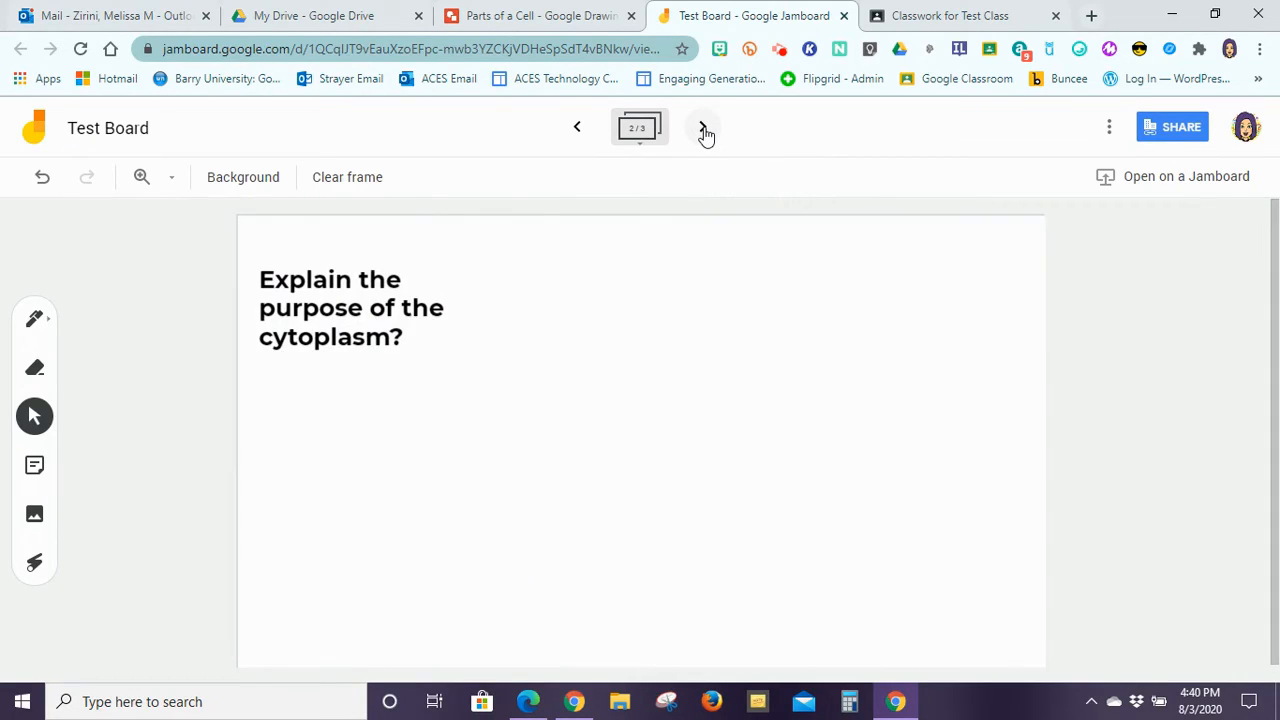
left_click(639, 130)
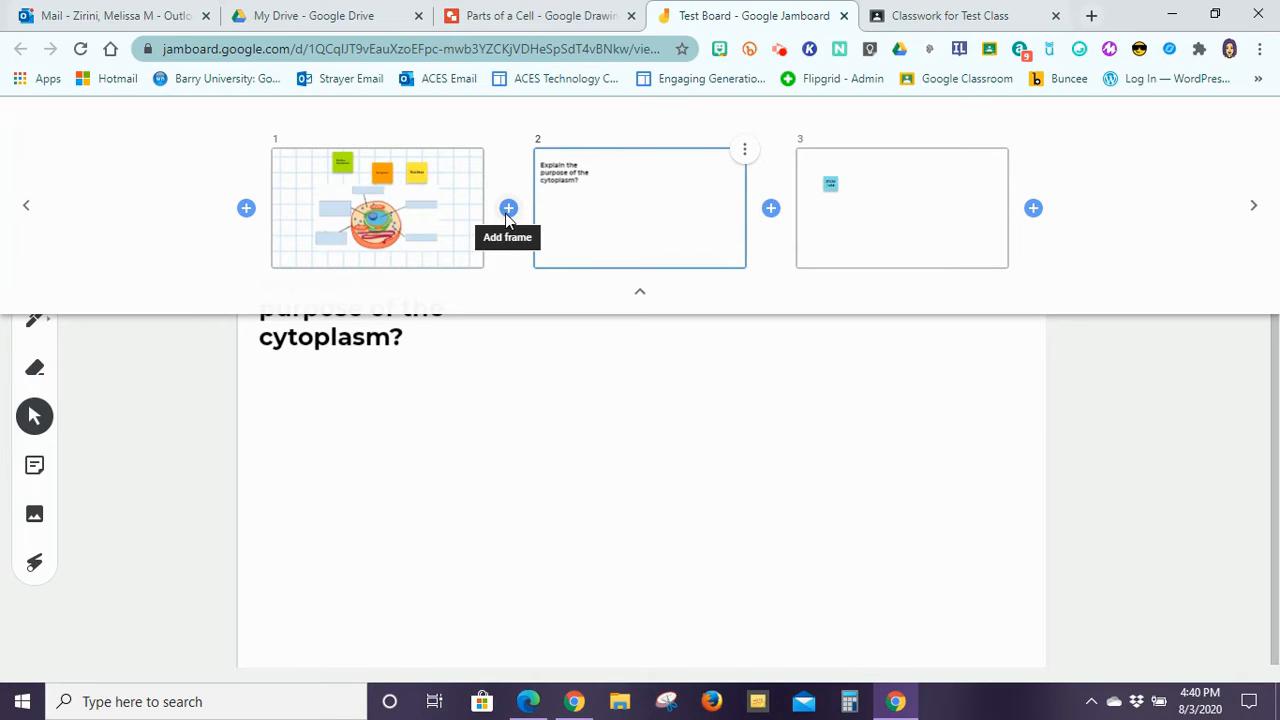
left_click(644, 290)
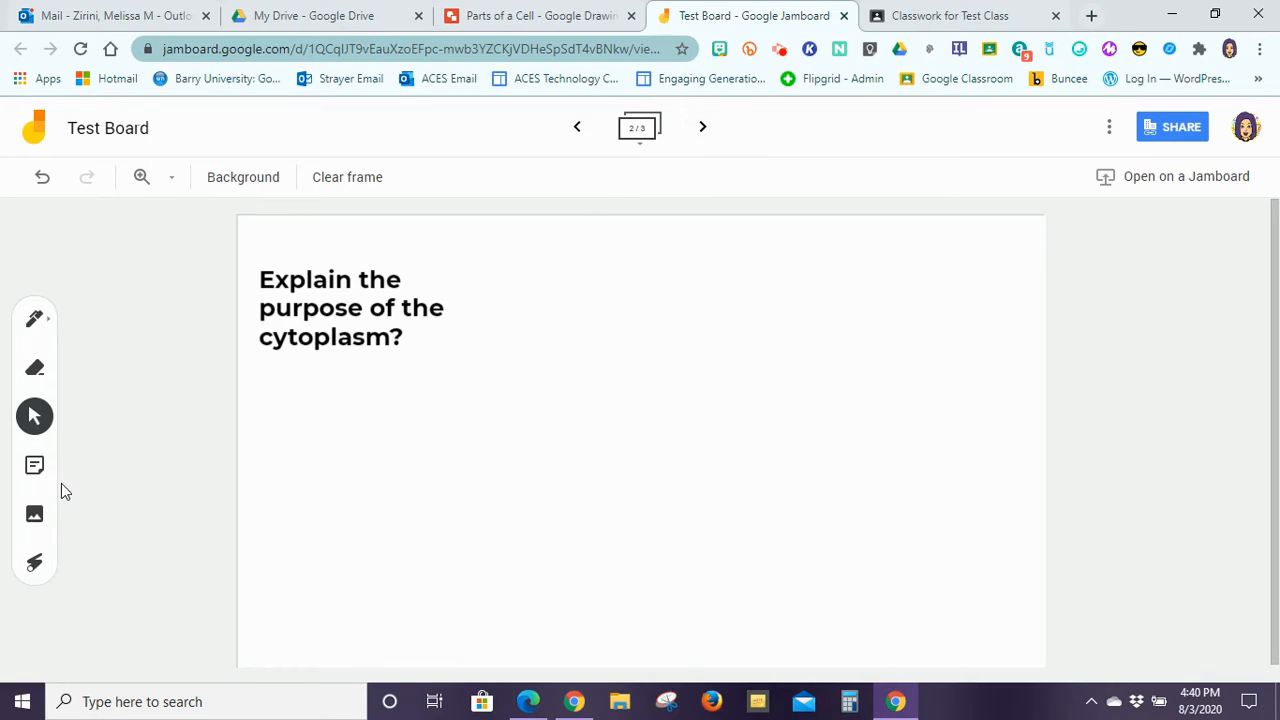
left_click(34, 563)
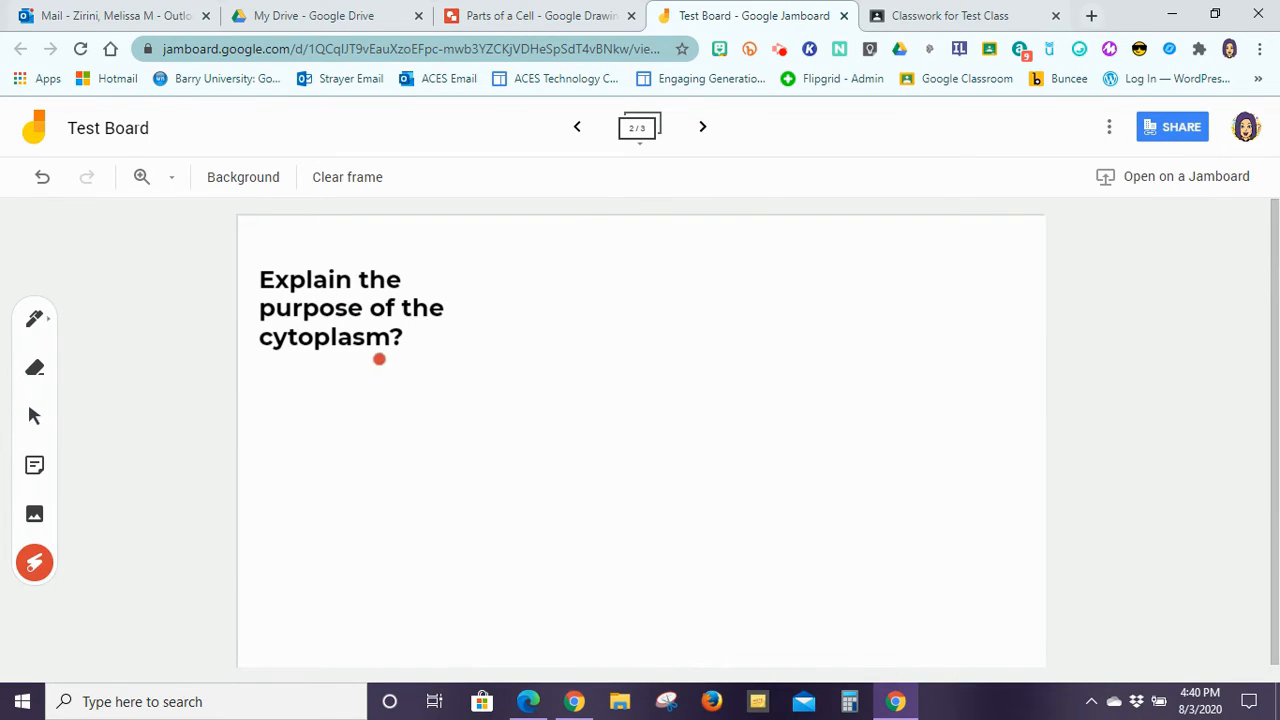
mouse_move(337, 377)
left_mouse_down()
mouse_move(740, 363)
mouse_move(775, 376)
left_mouse_up()
Step: Switch to Test Class's Classwork page in Classroom and expand Parts of Cell Diagram
left_click(894, 12)
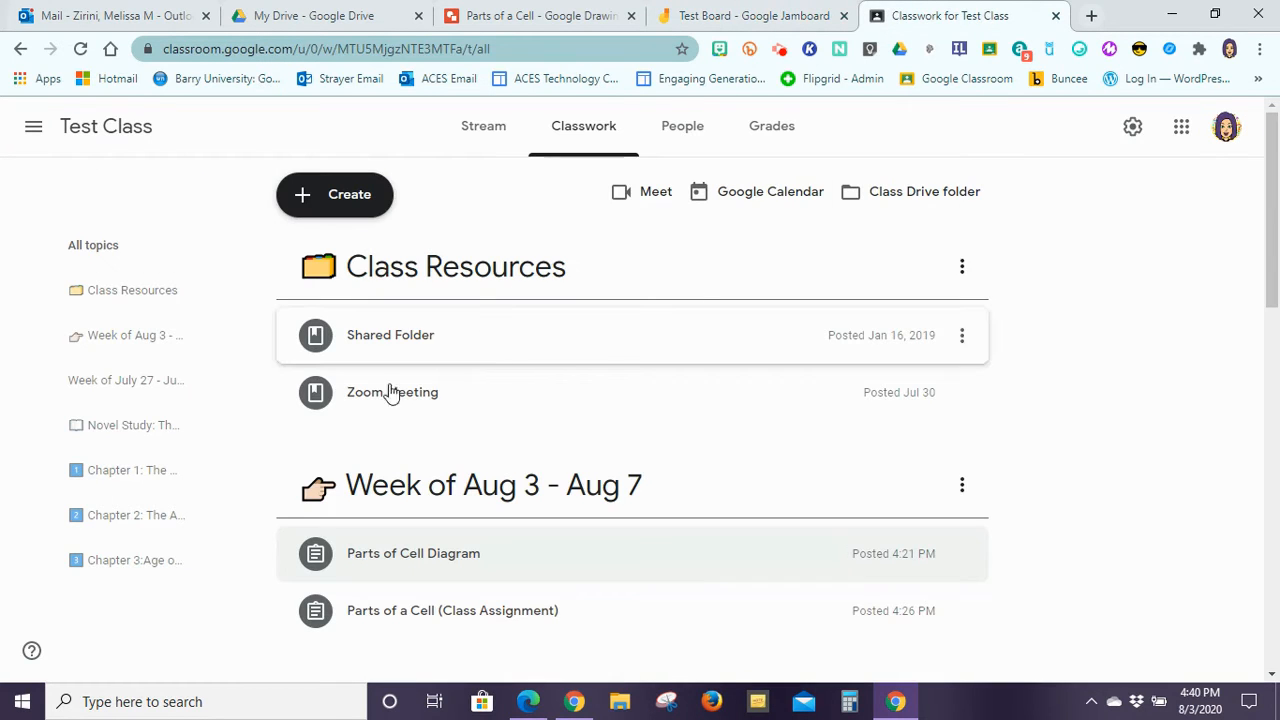
left_click(330, 198)
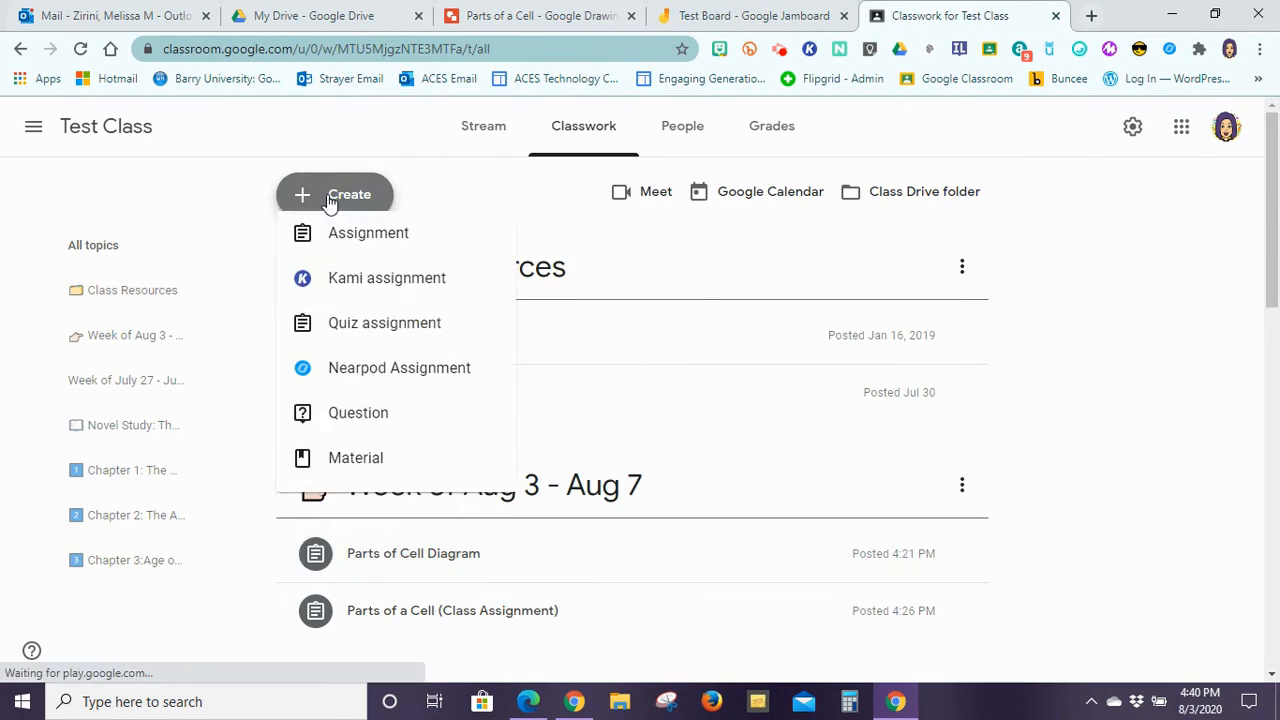
left_click(595, 556)
left_click(592, 563)
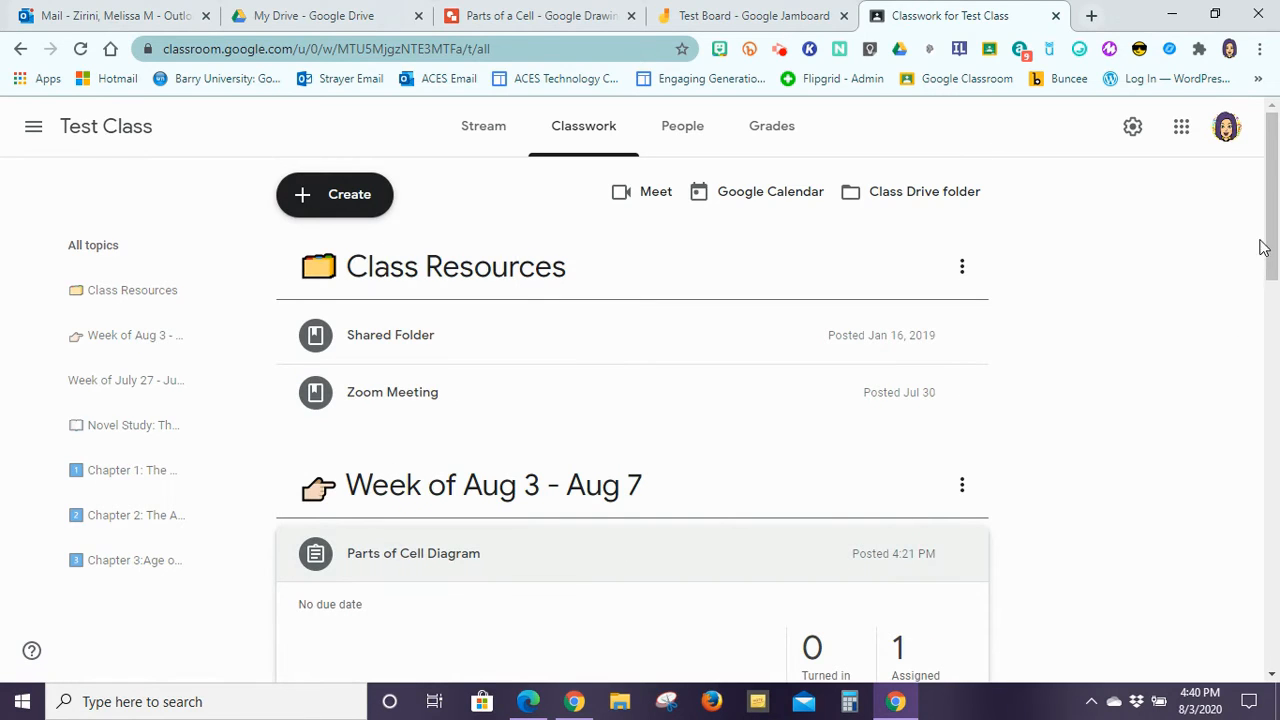
Step: Open the Parts of Cell Diagram assignment and view its instructions and attachment
scroll(1263, 248, "down", 3)
left_click(384, 476)
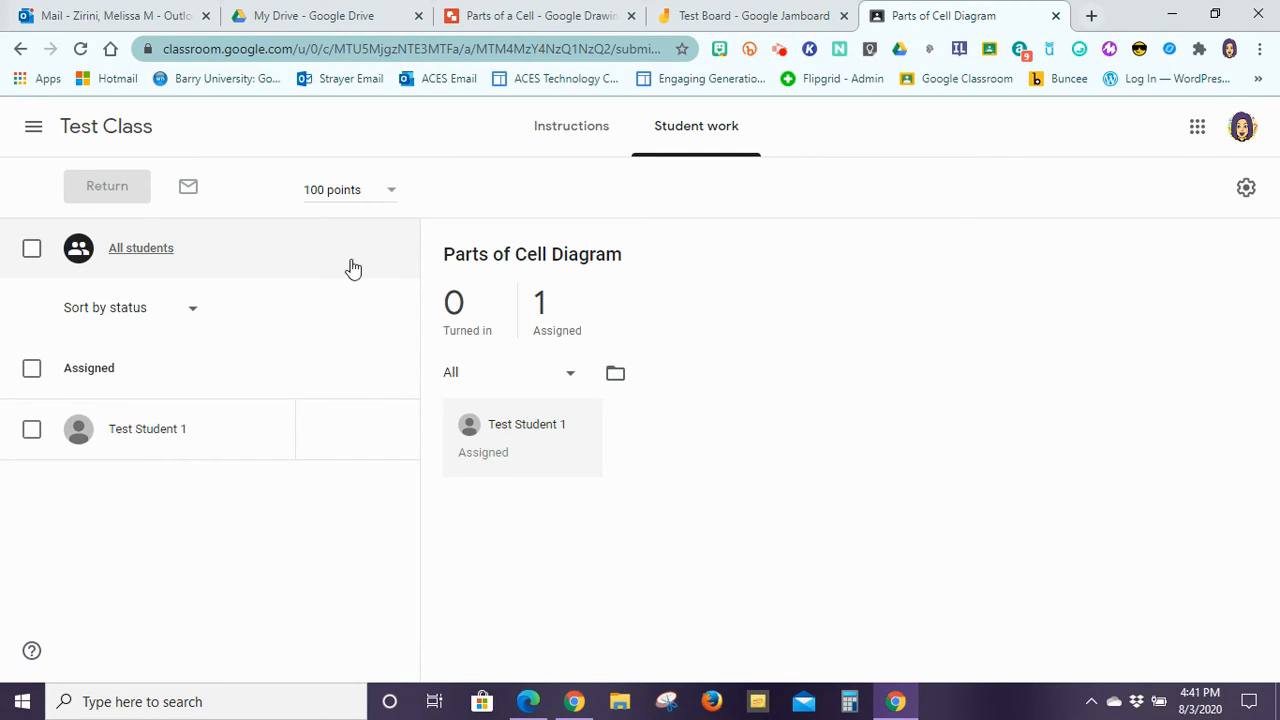
left_click(561, 117)
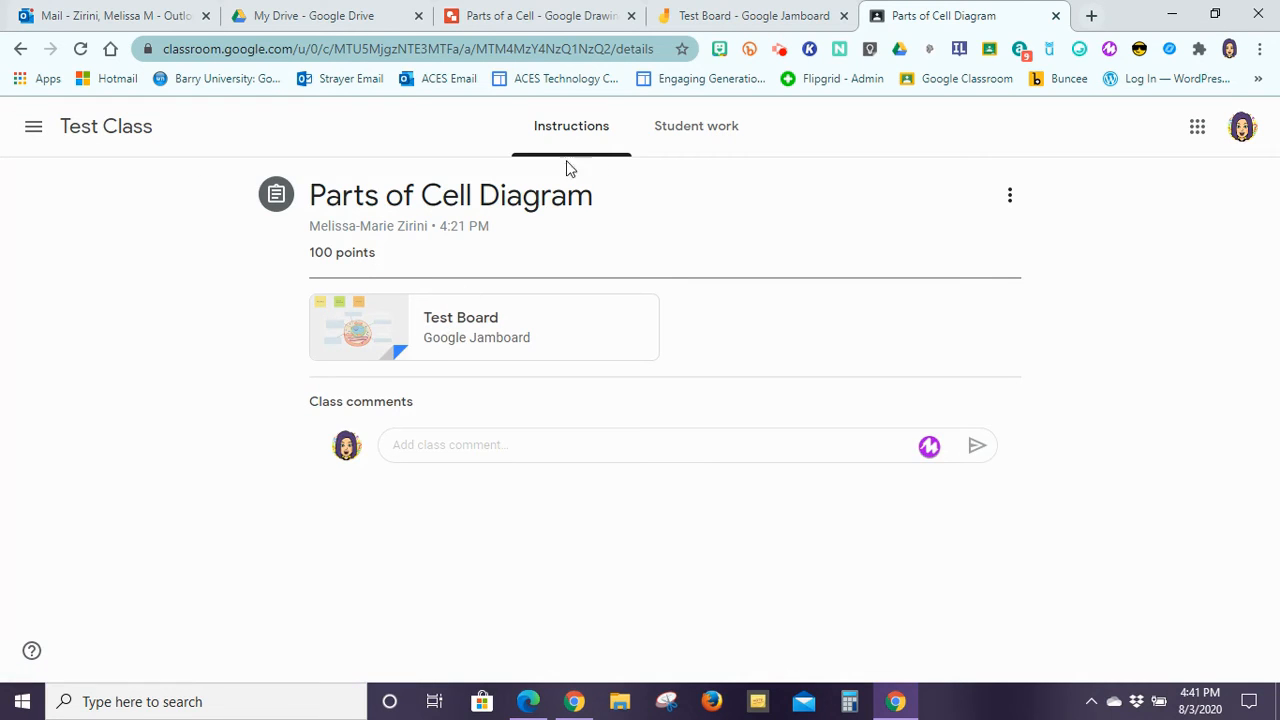
Step: Return through Test Class to Classwork and open the assignment's three-dot options
left_click(83, 140)
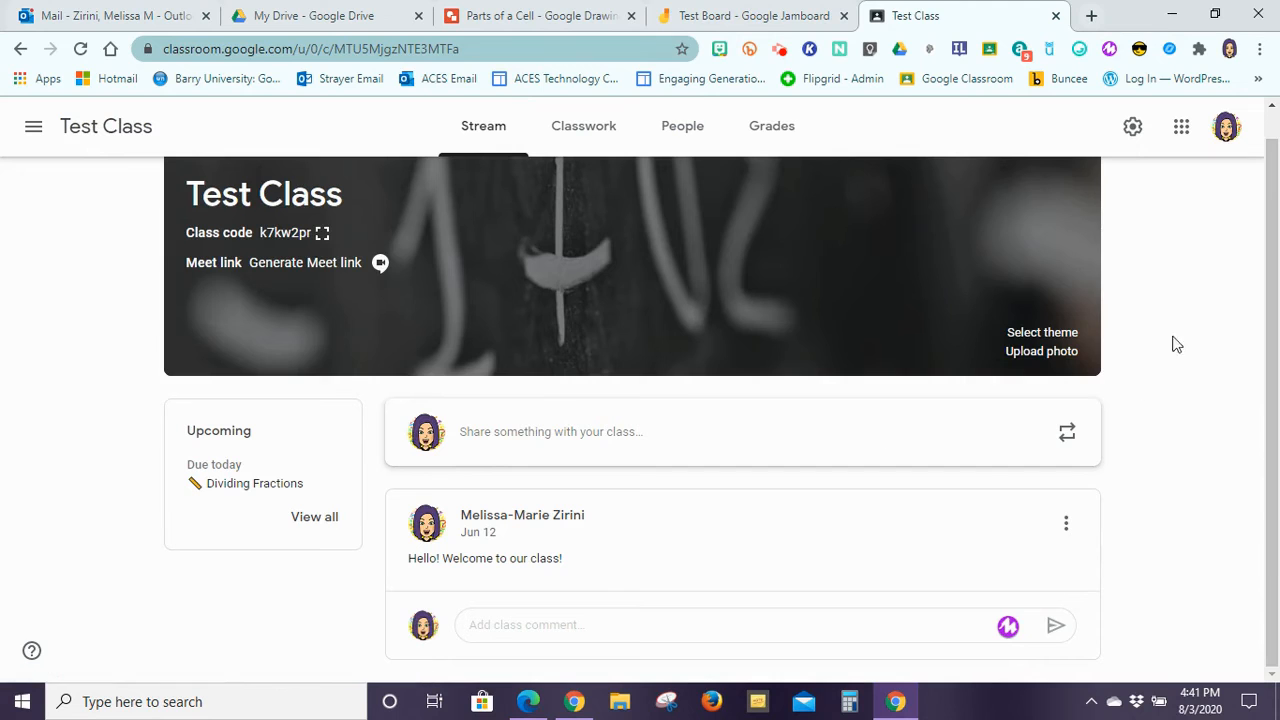
left_click(590, 140)
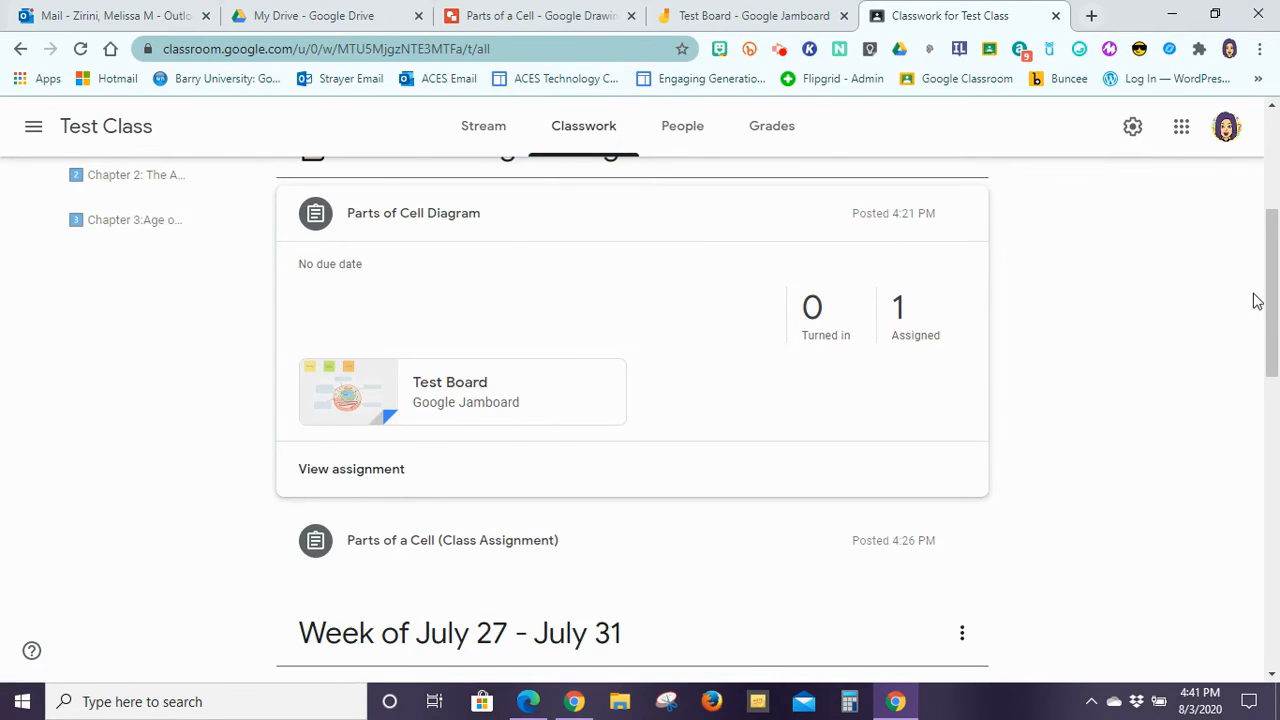
left_click_drag(1273, 300, 1274, 272)
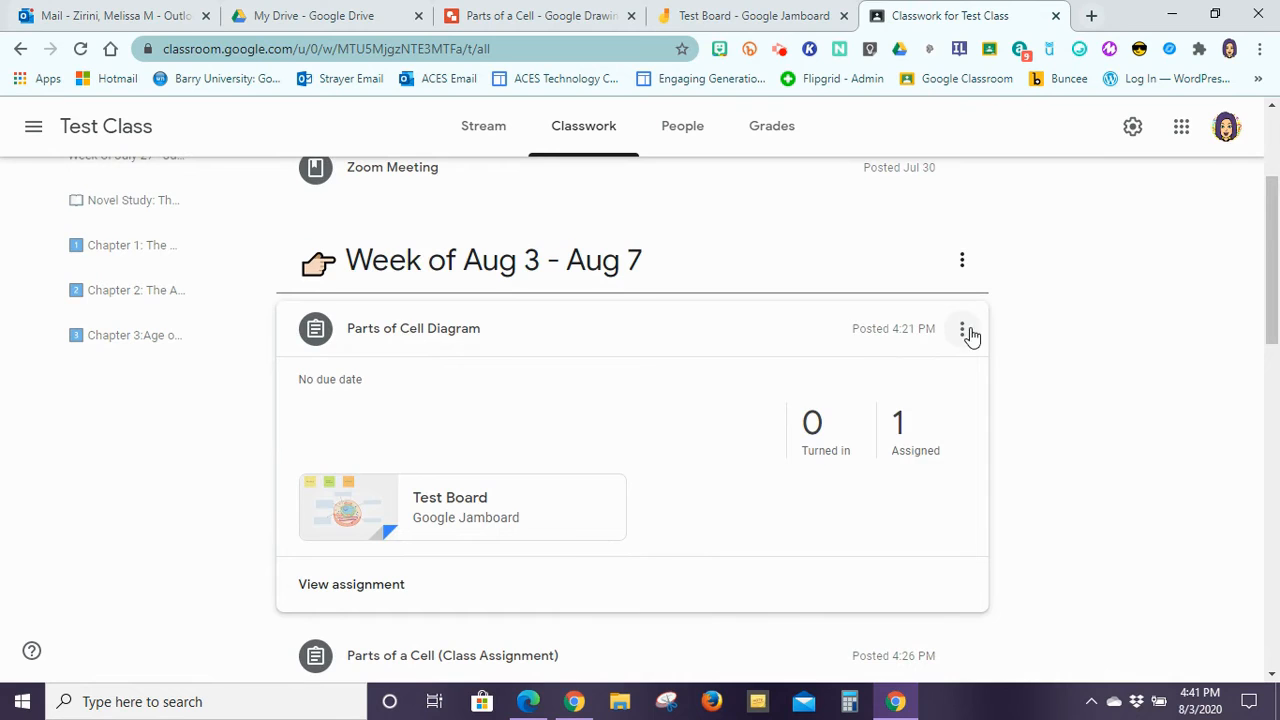
left_click(962, 328)
Step: Attach Test Board again from Google Drive's Recent files to the Parts of Cell Diagram assignment
left_click(885, 370)
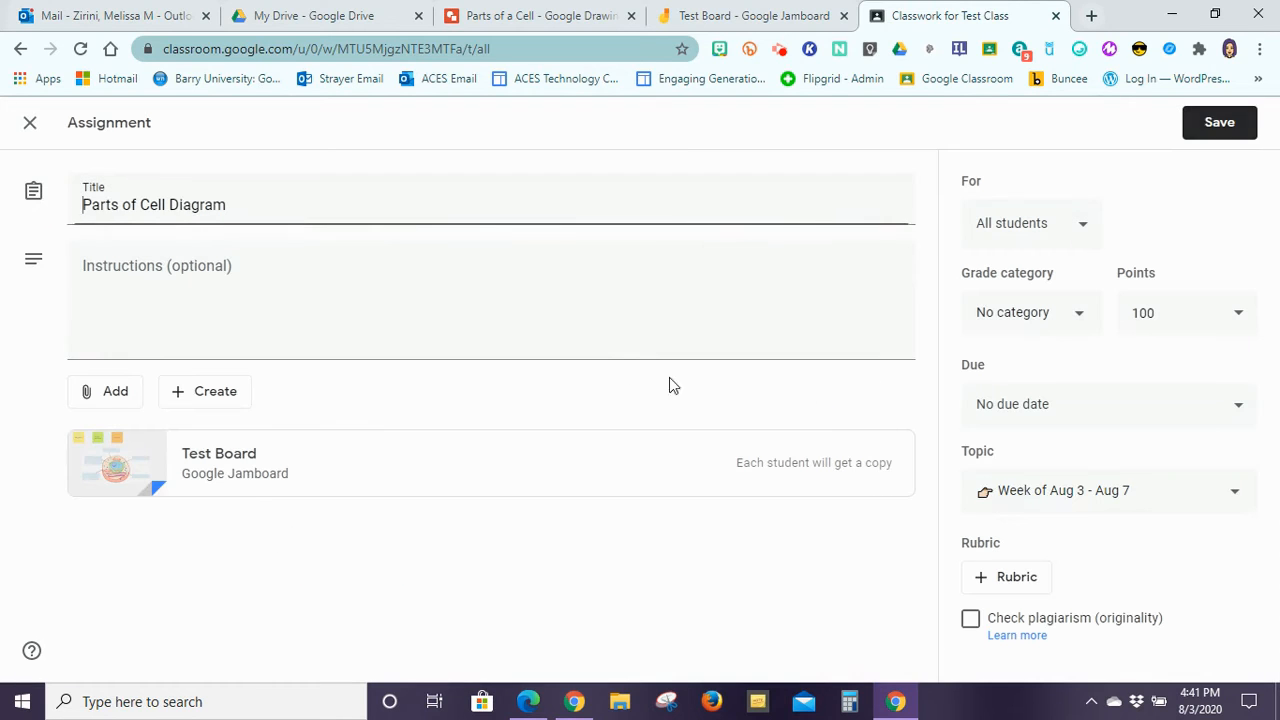
left_click(110, 394)
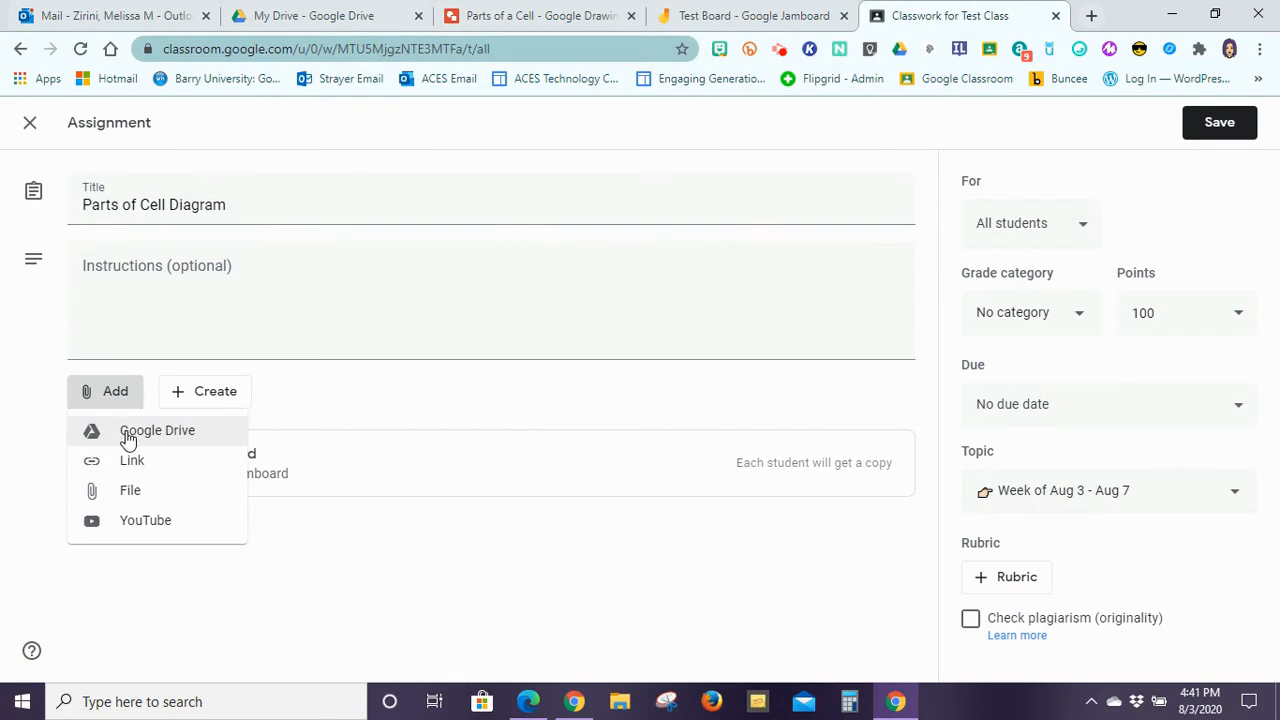
left_click(224, 265)
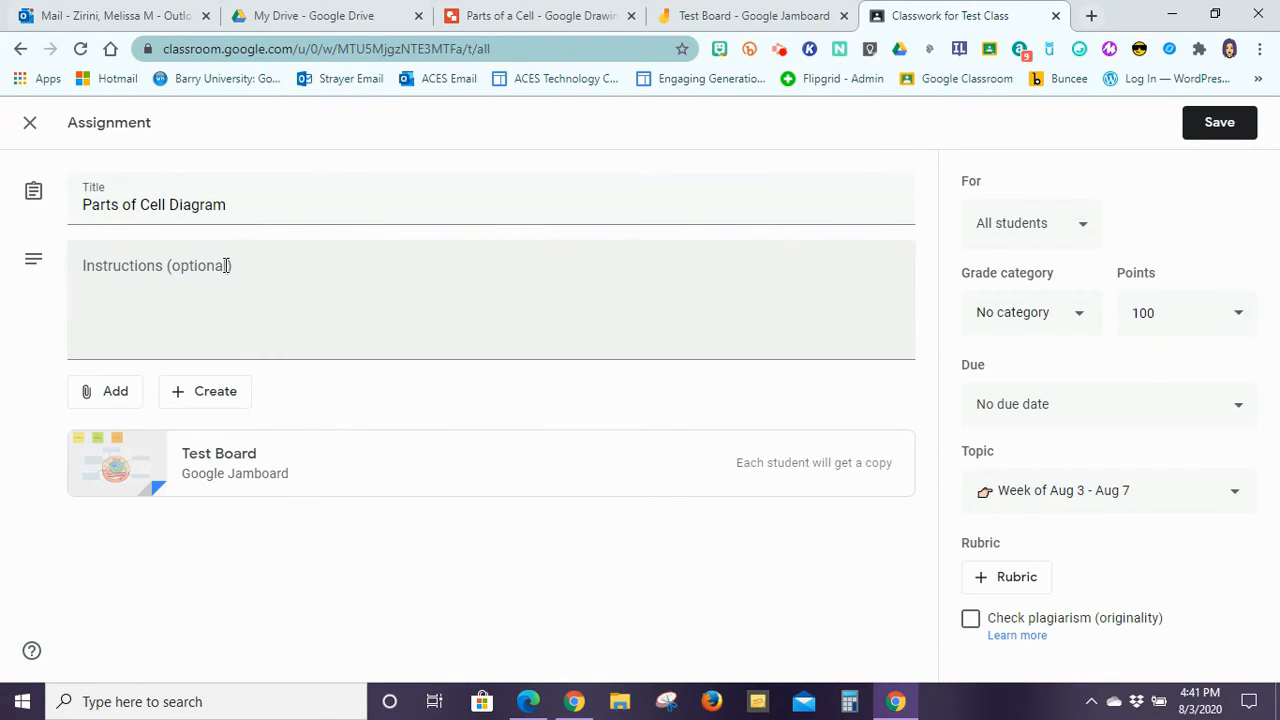
left_click(114, 396)
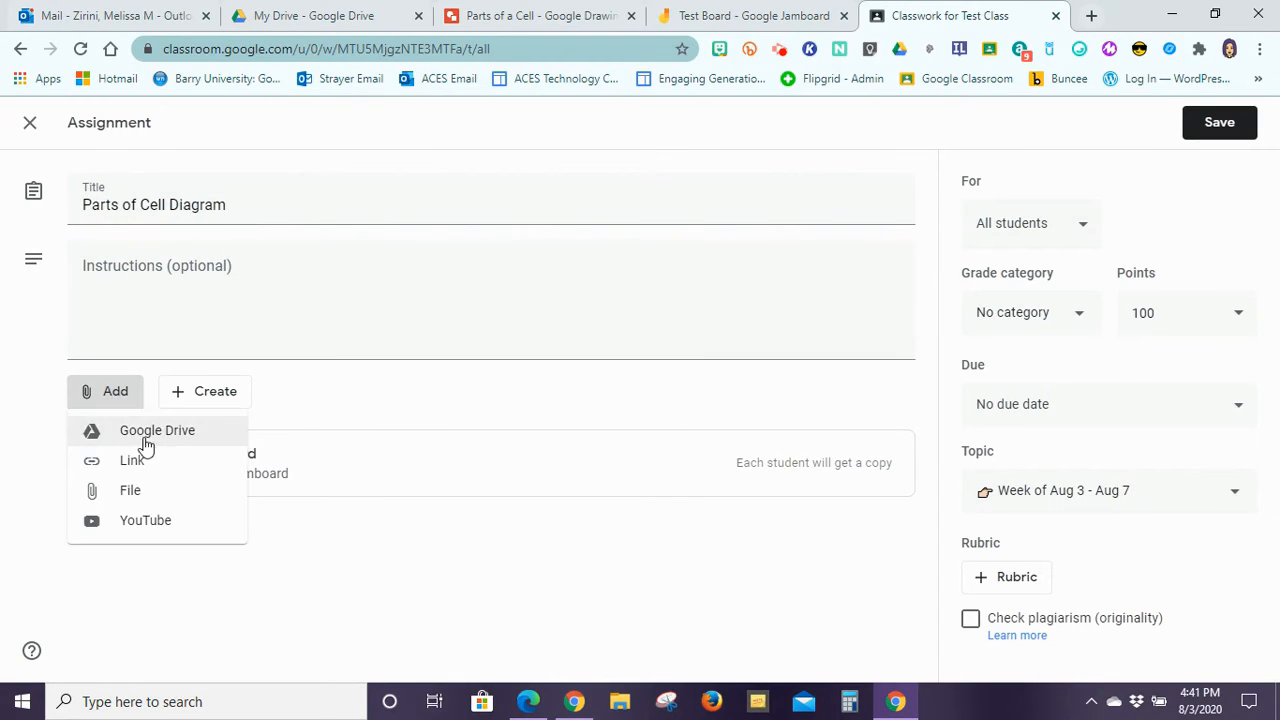
left_click(142, 432)
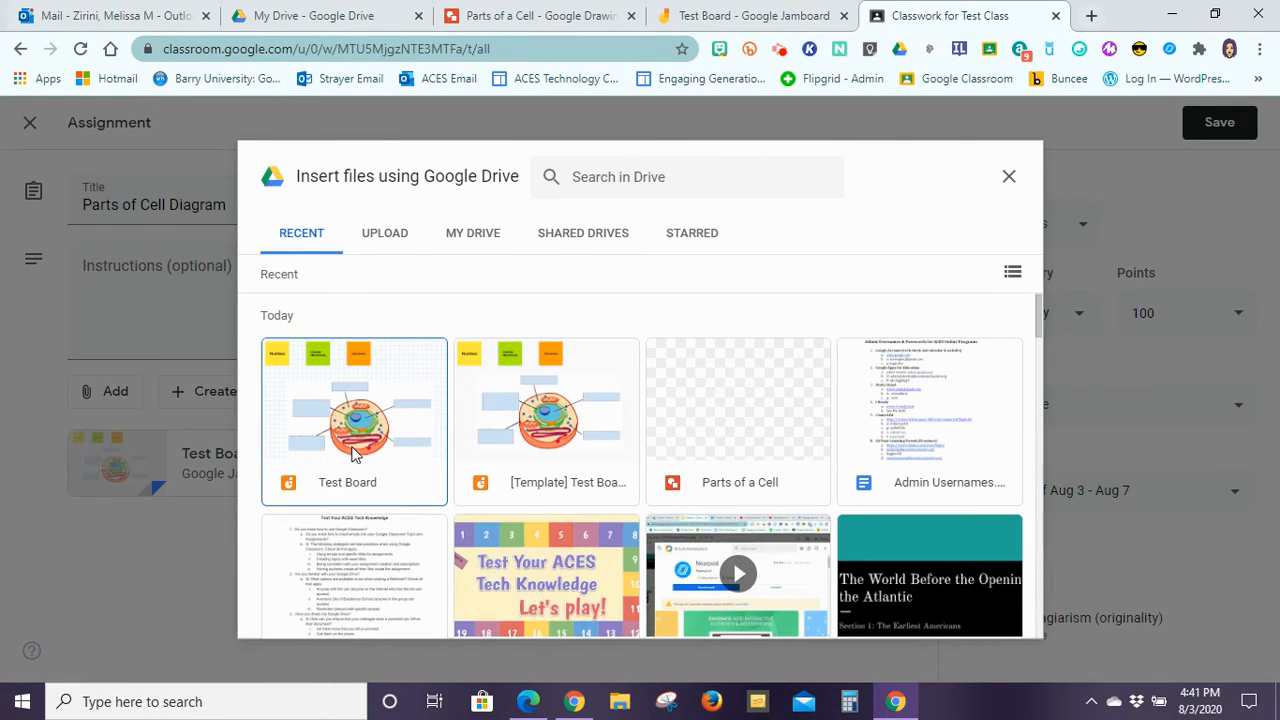
left_click(407, 452)
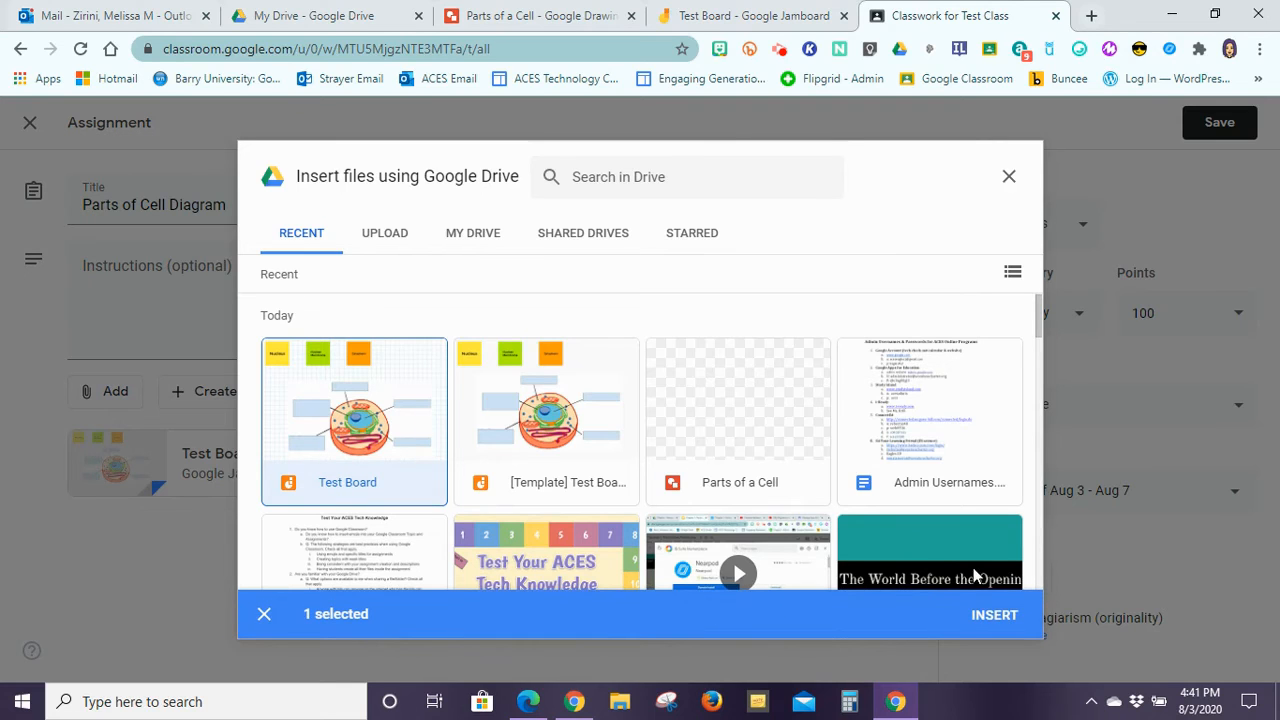
left_click(1003, 613)
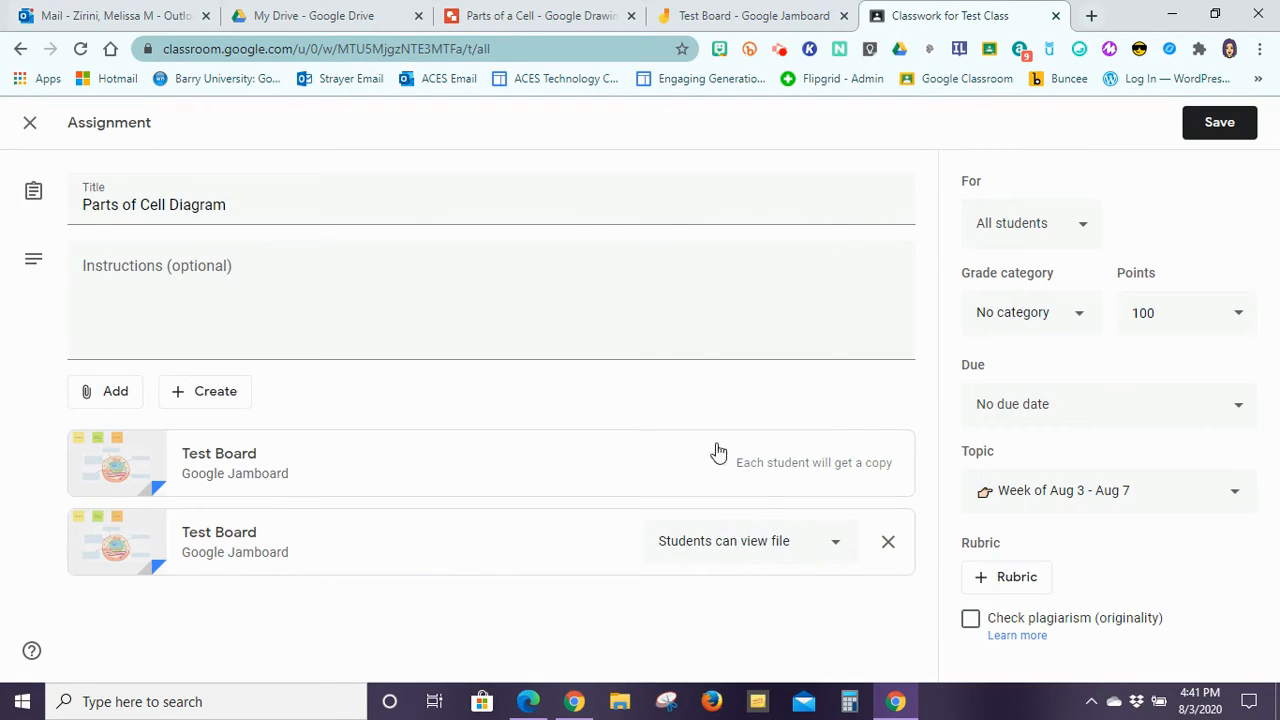
Step: Change the new Test Board attachment's sharing to 'Students can edit file'
left_click(733, 555)
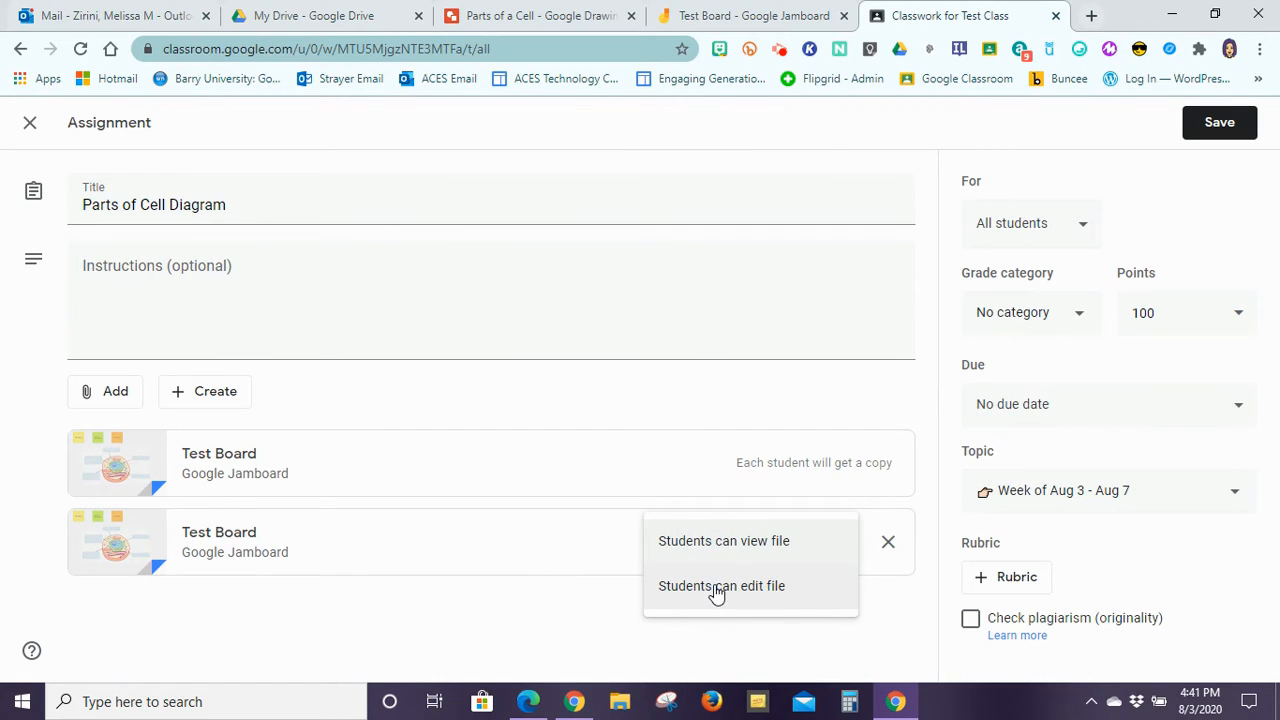
left_click(716, 588)
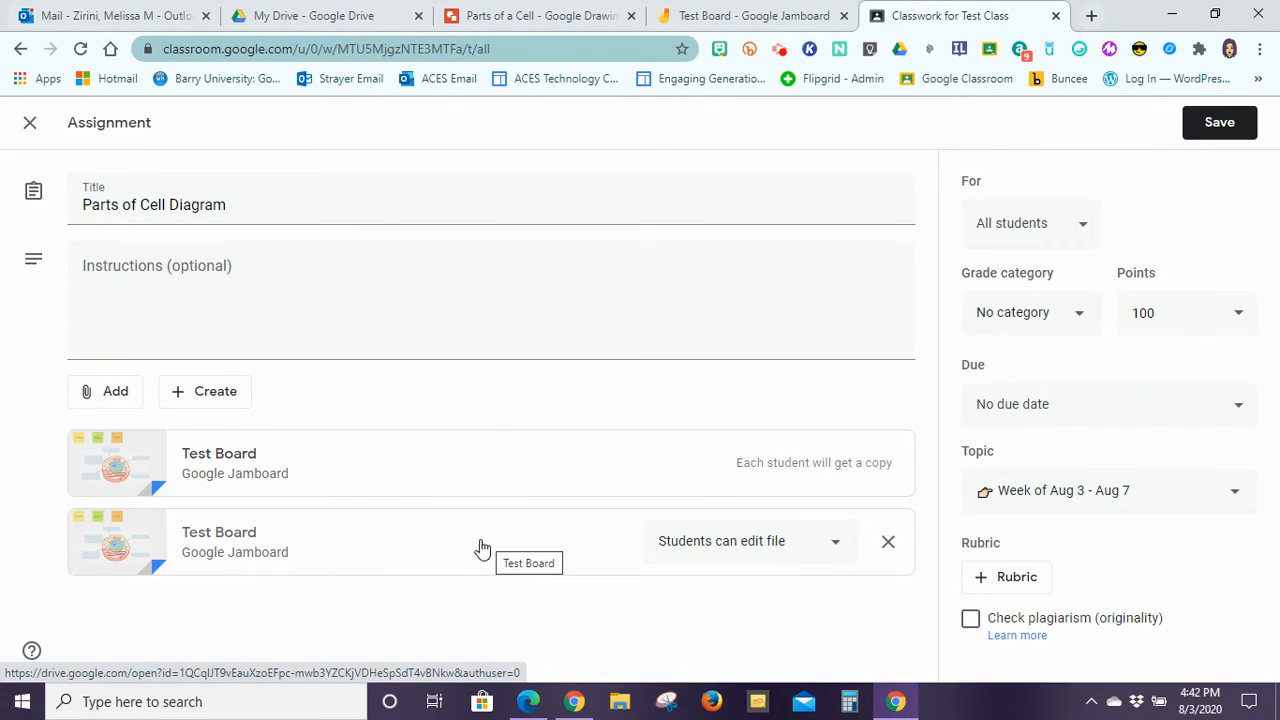
Step: Give anyone in the organisation with Test Board's link Editor access, and copy the link
left_click(706, 12)
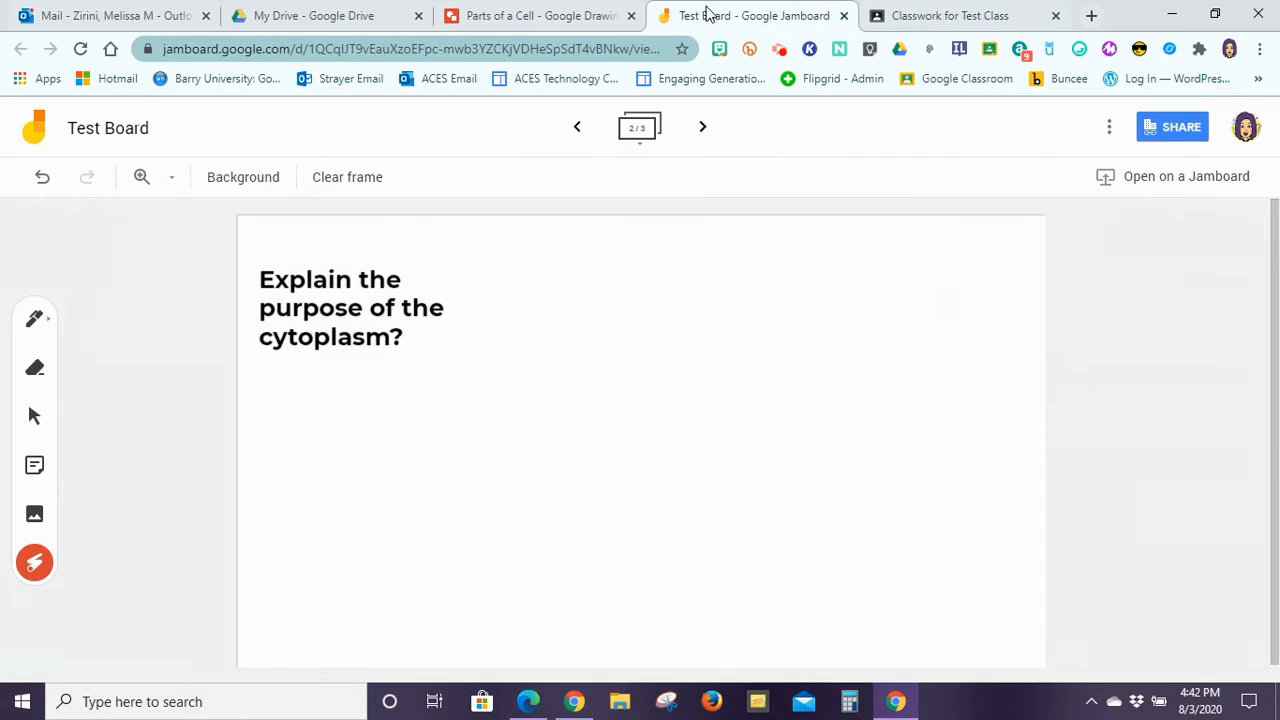
left_click(1166, 127)
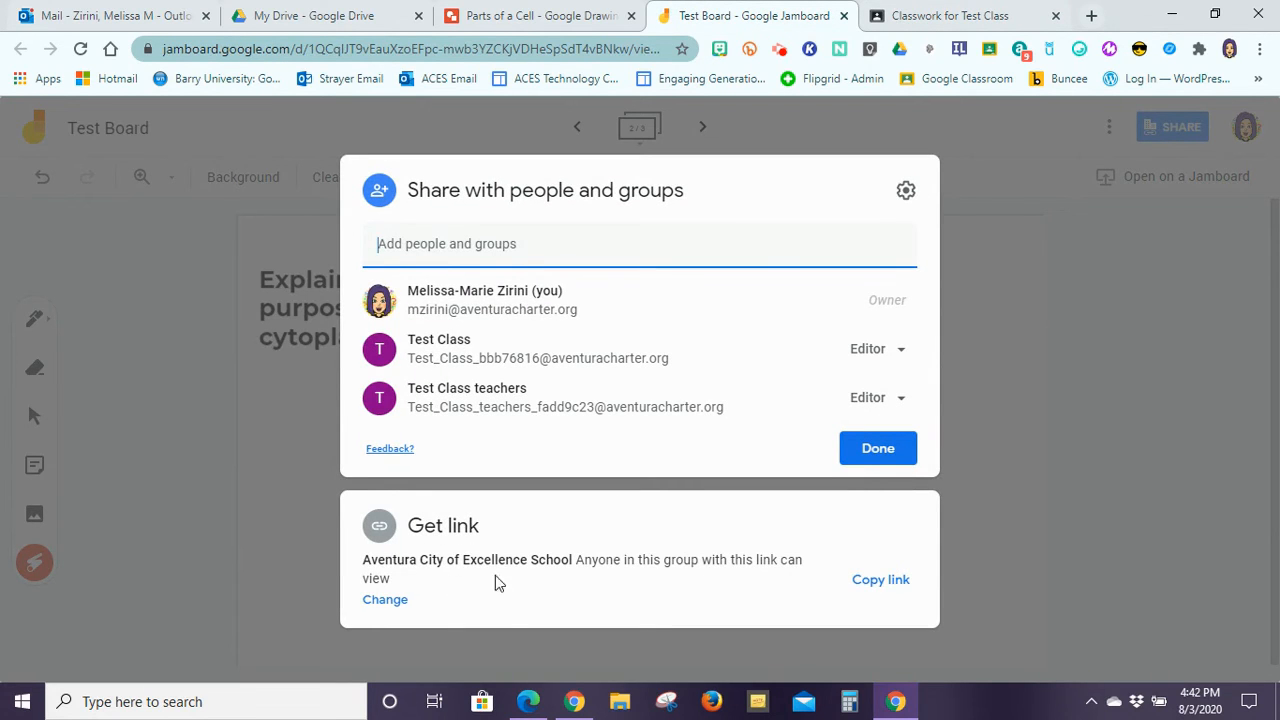
left_click(382, 601)
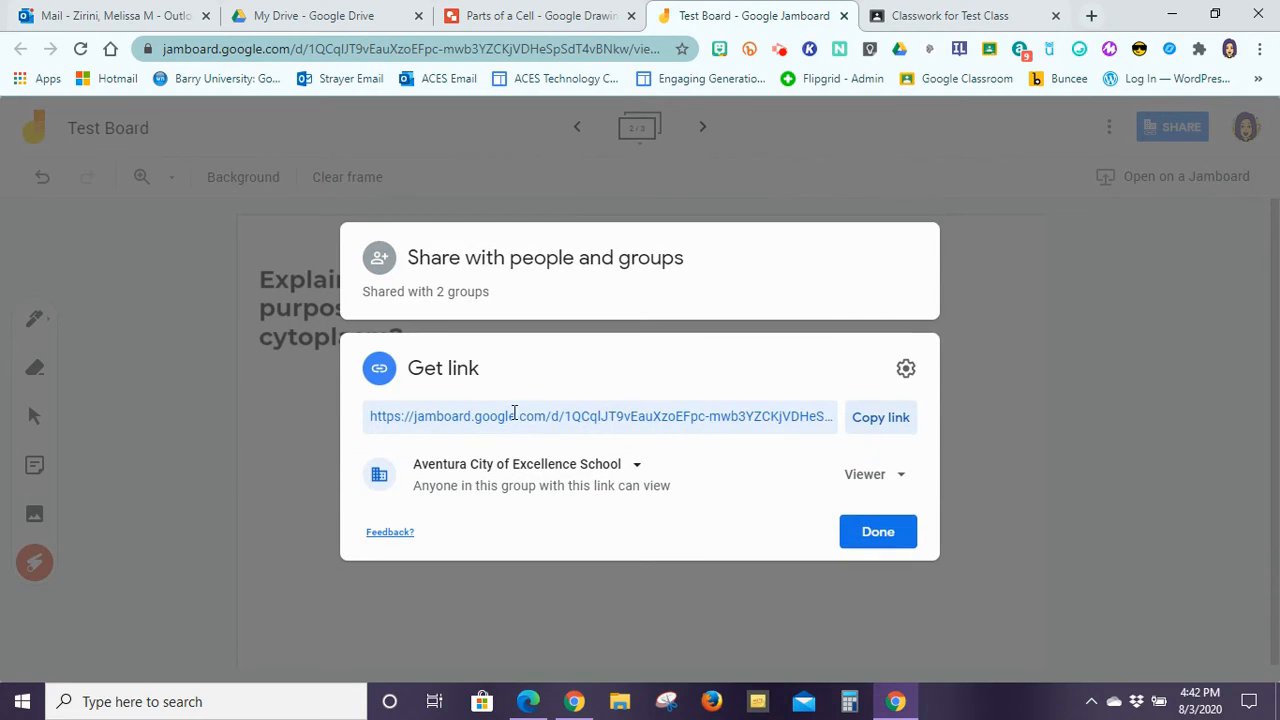
left_click(865, 476)
left_click(889, 563)
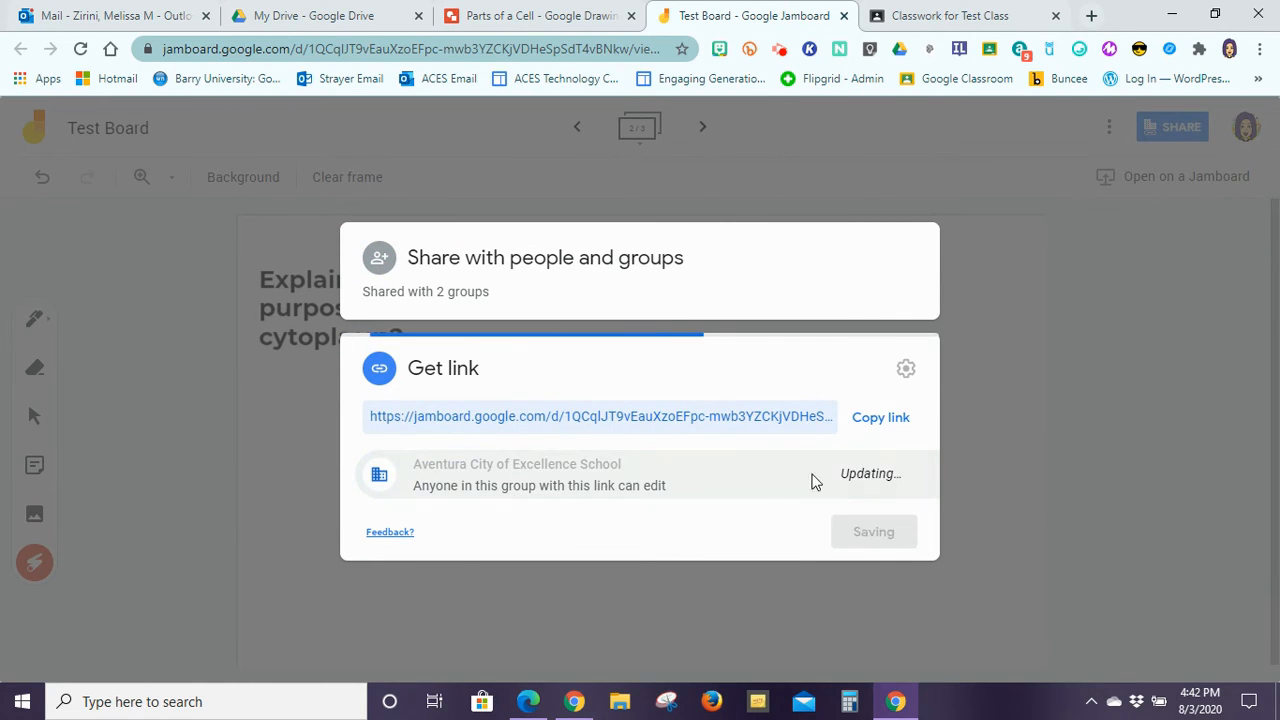
left_click(893, 419)
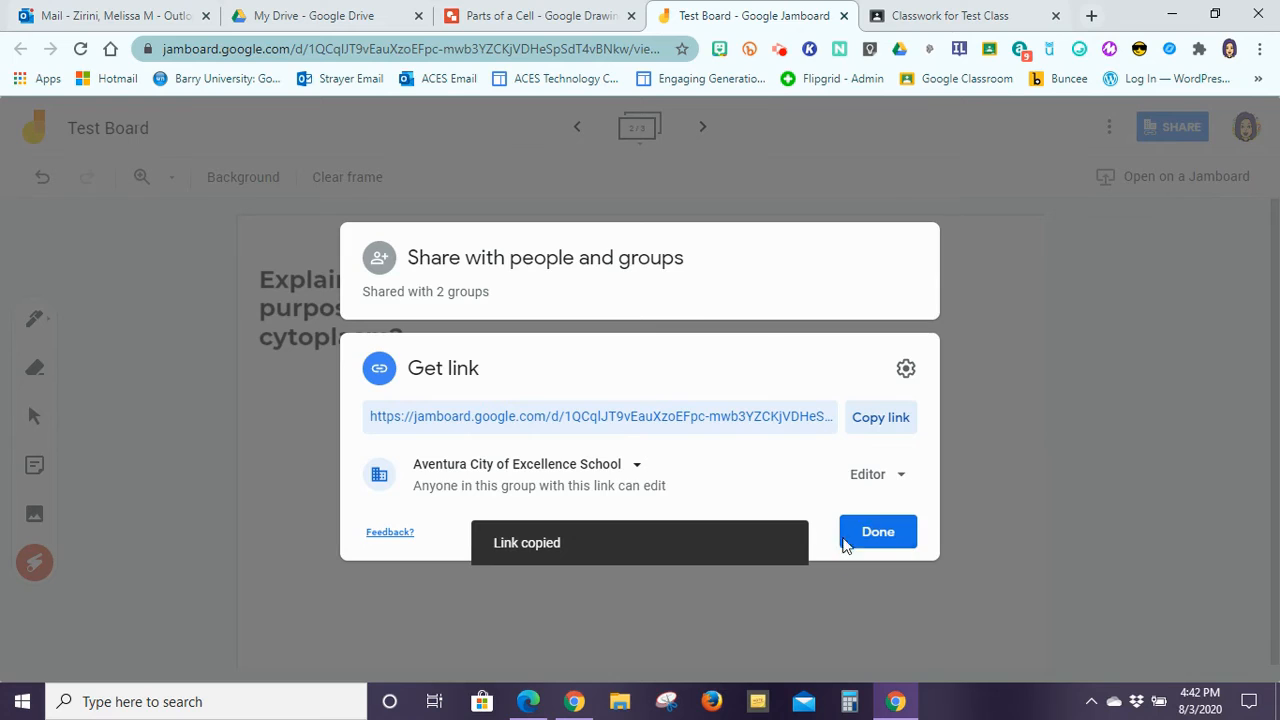
left_click(877, 536)
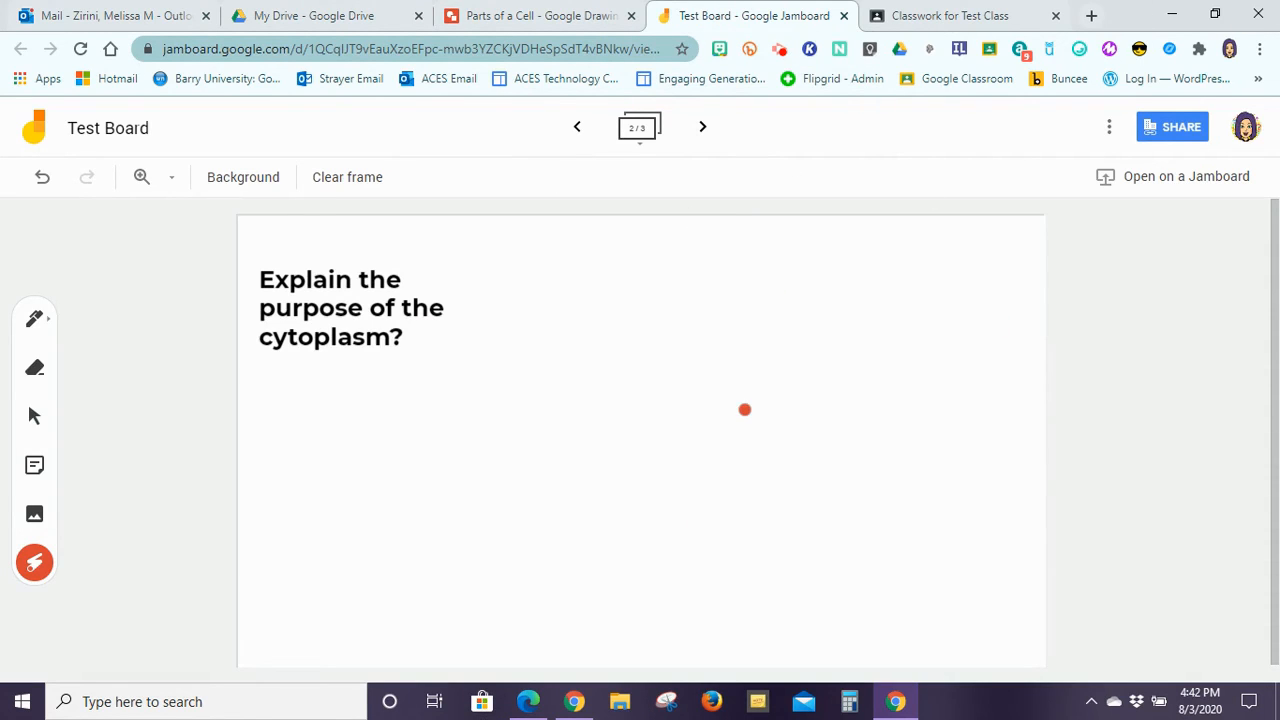
Step: Remove the duplicate editable Test Board and save the assignment without a grade category
left_click(908, 17)
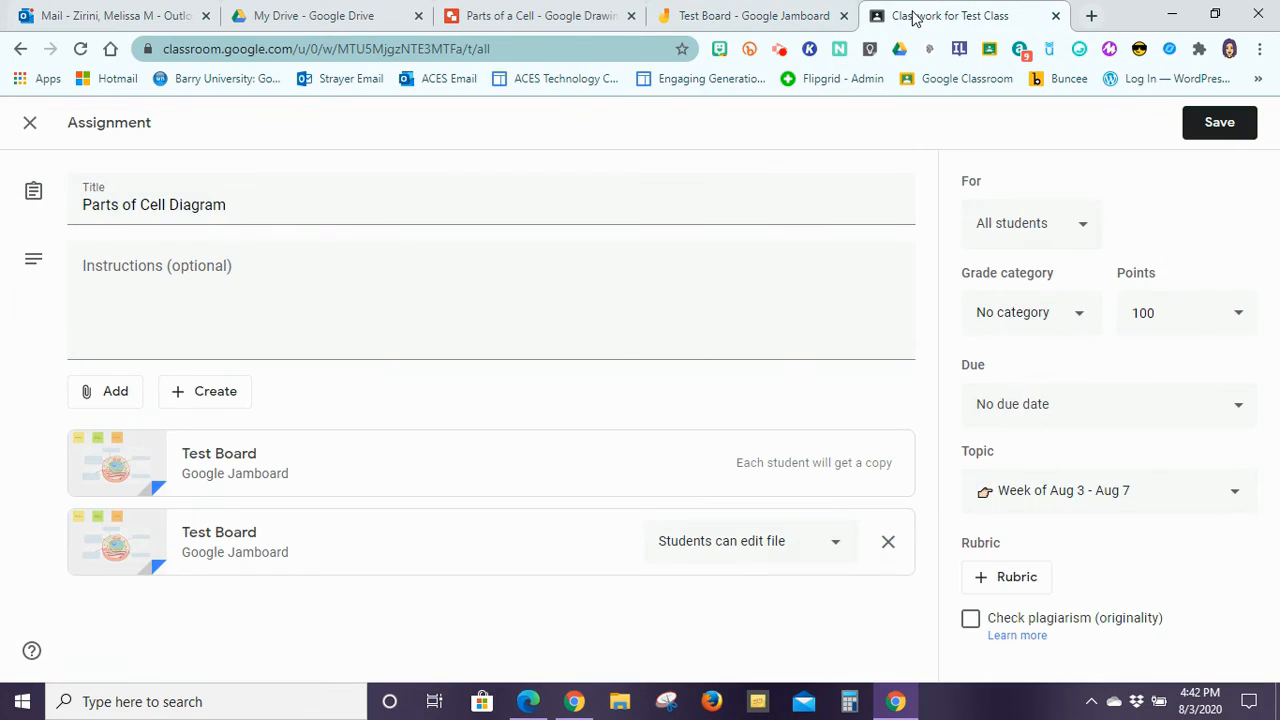
left_click(886, 541)
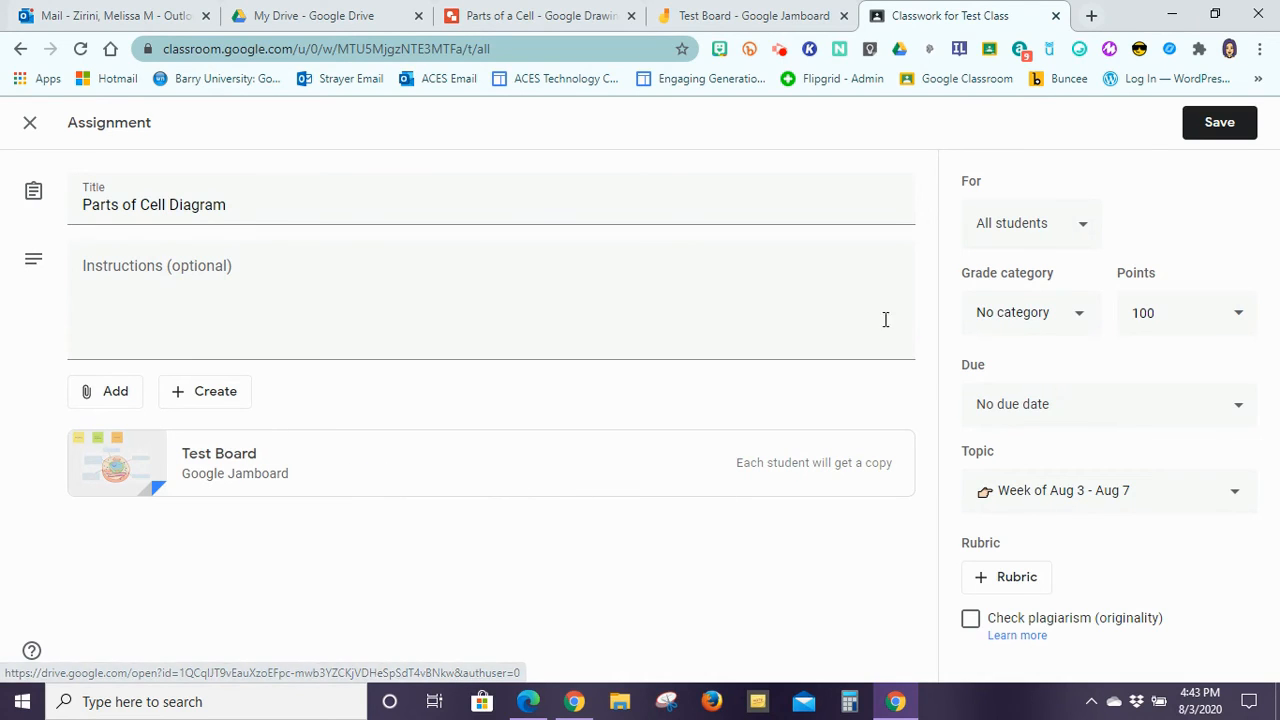
left_click(1218, 130)
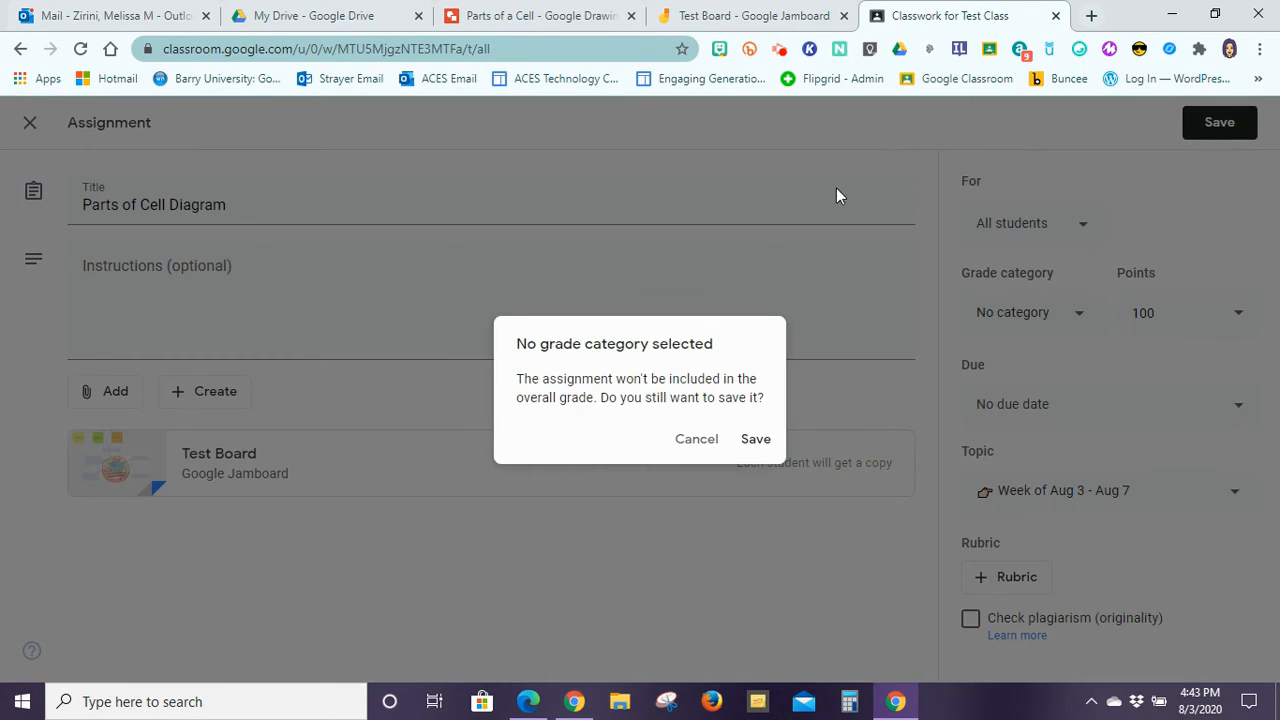
left_click(753, 445)
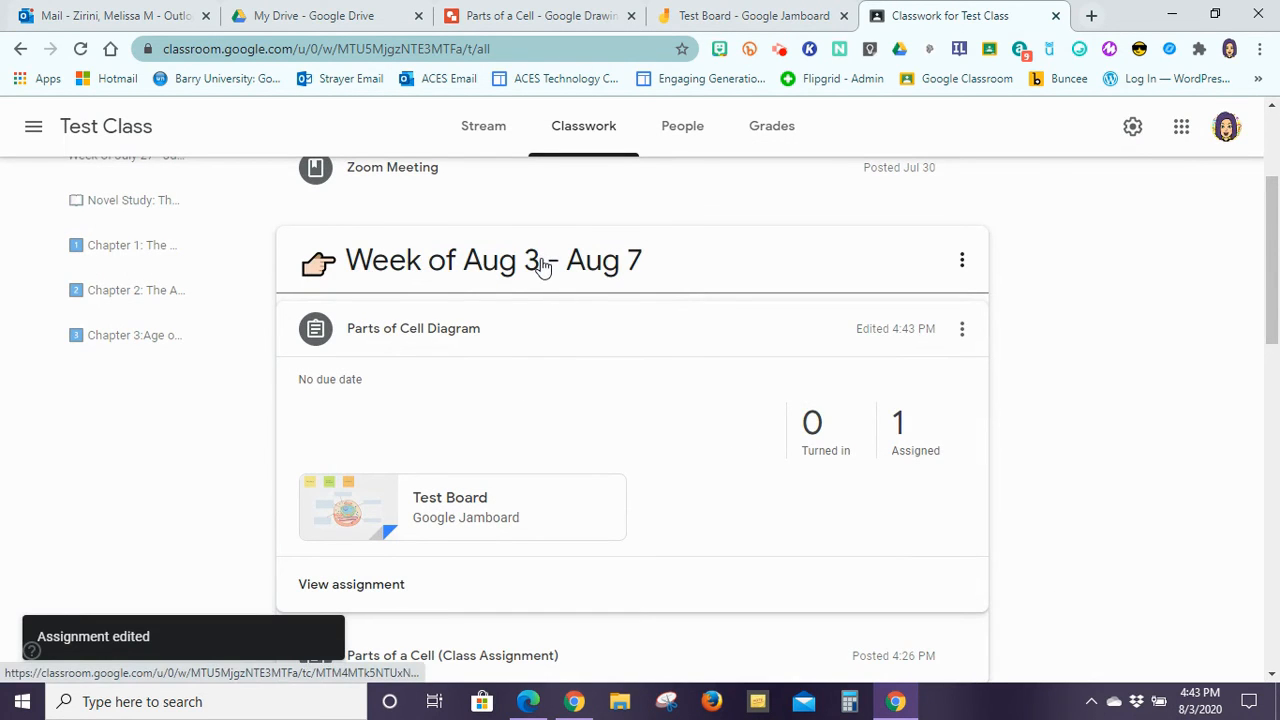
left_click(428, 329)
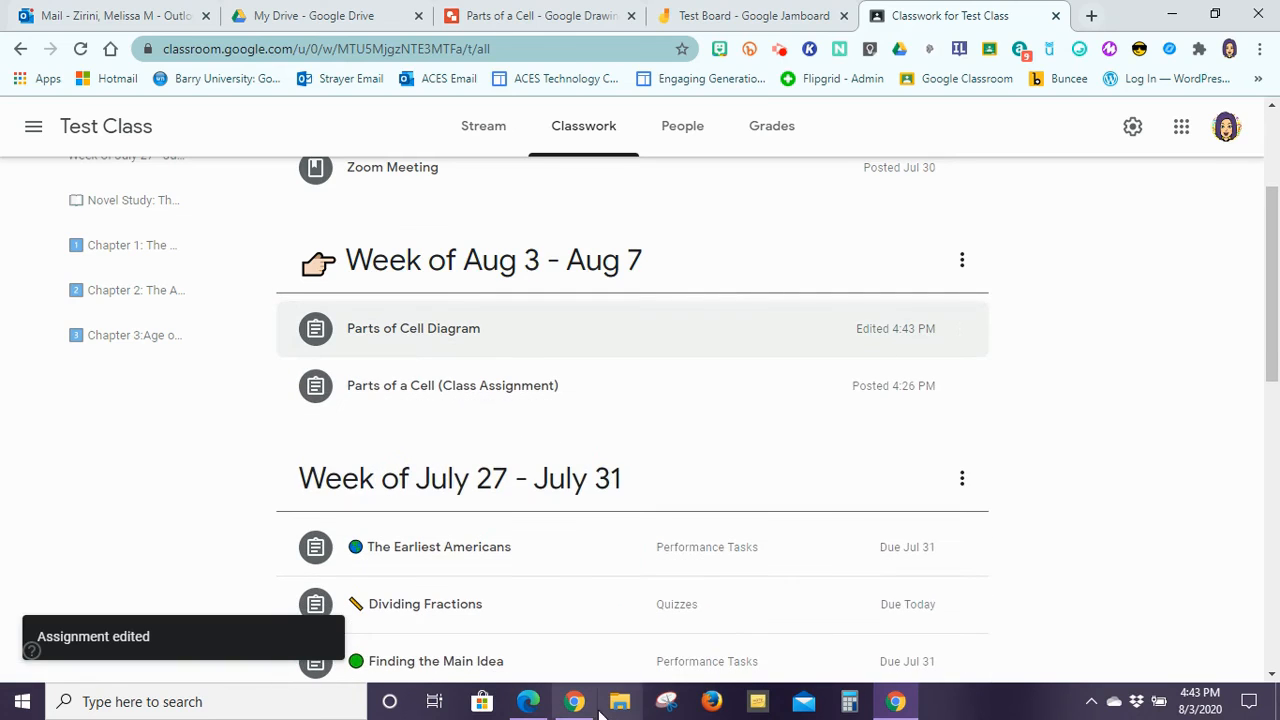
Step: In the student's Edge window, open Parts of Cell Diagram and their own Test Board copy
left_click(528, 703)
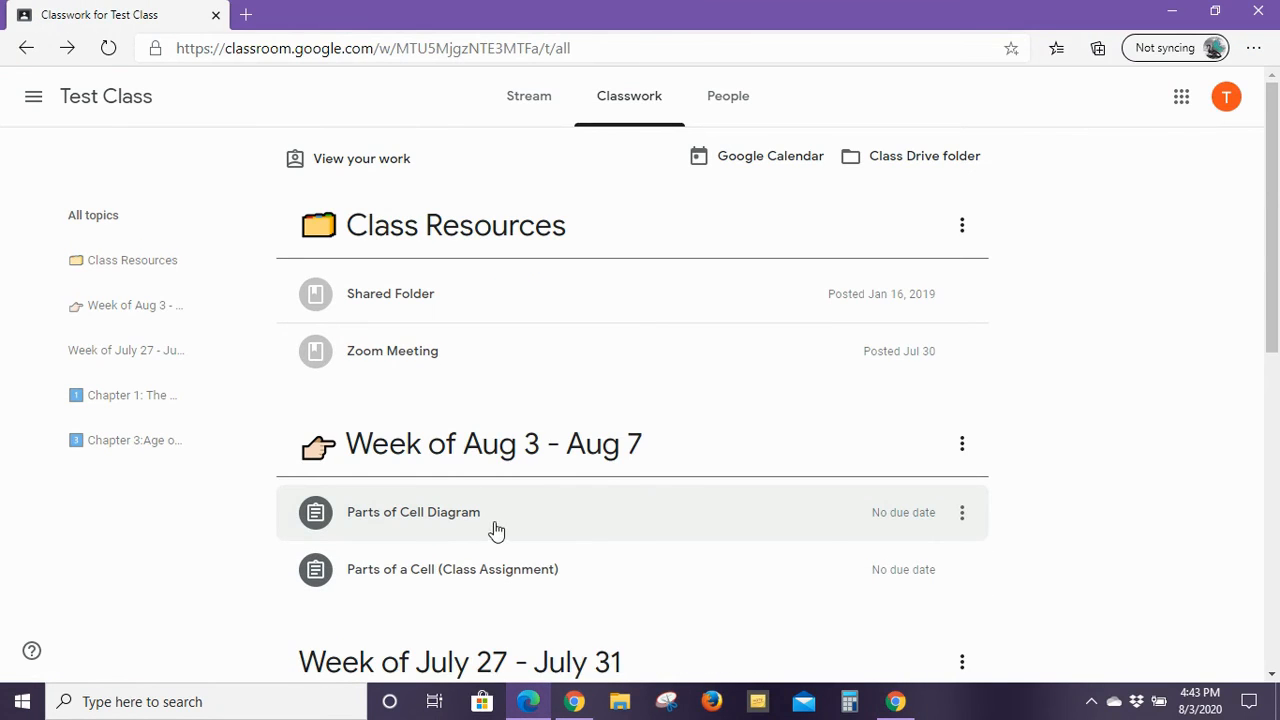
left_click(502, 516)
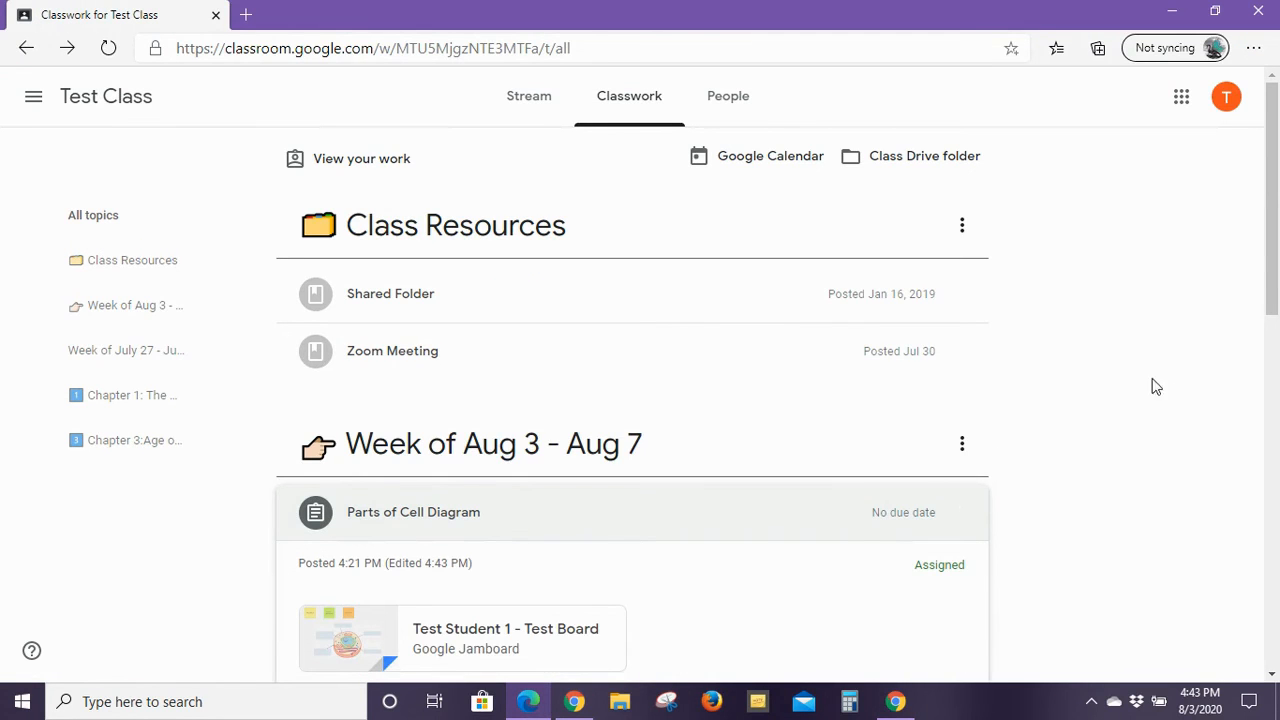
scroll(1272, 220, "down", 3)
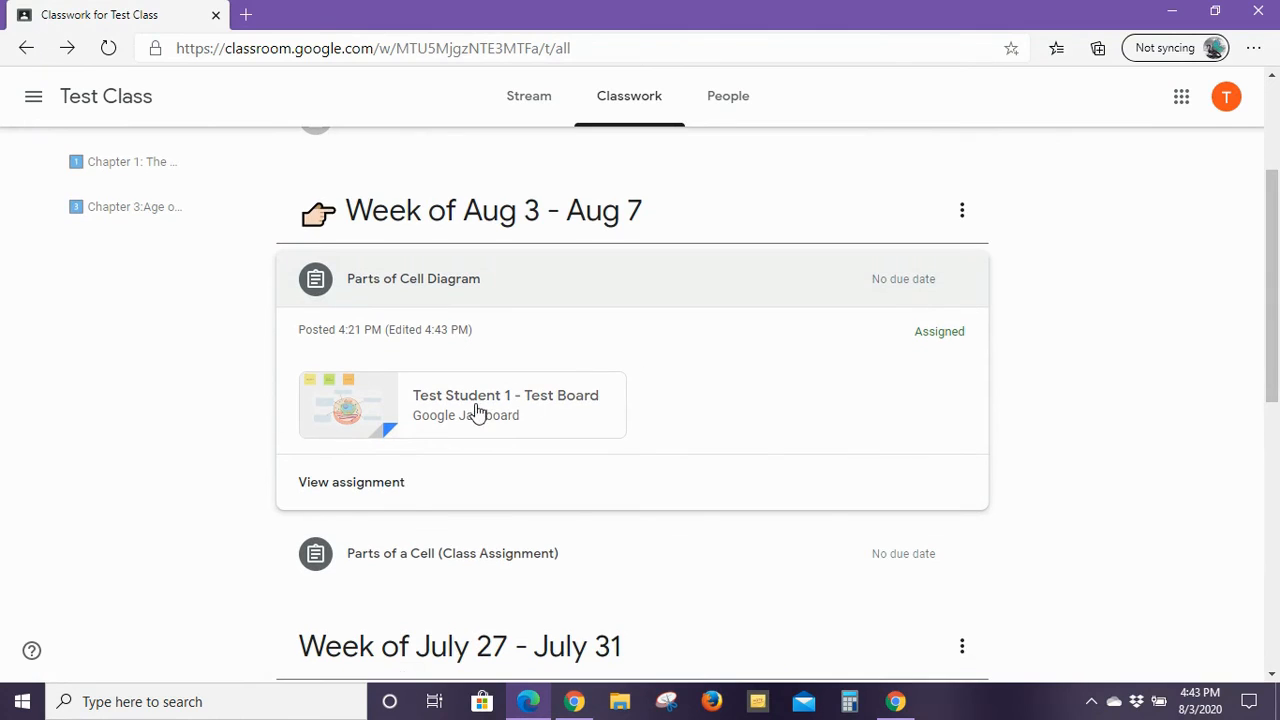
left_click(357, 484)
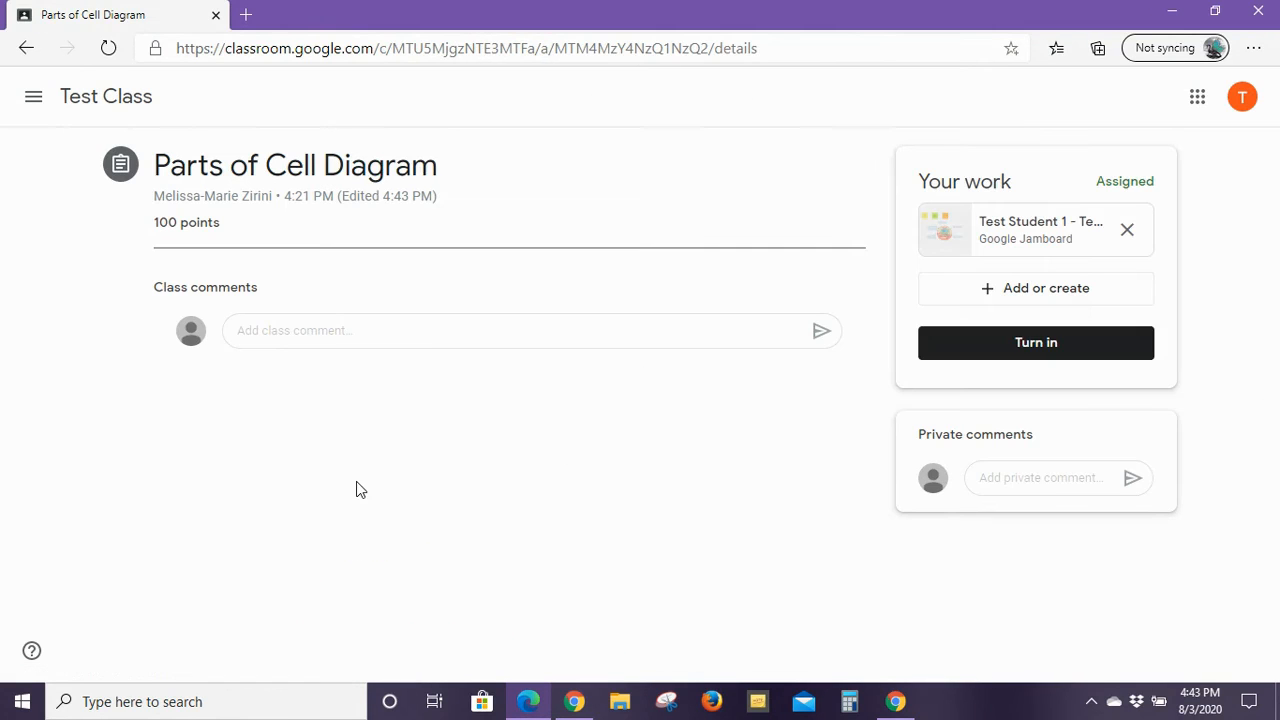
left_click(1030, 235)
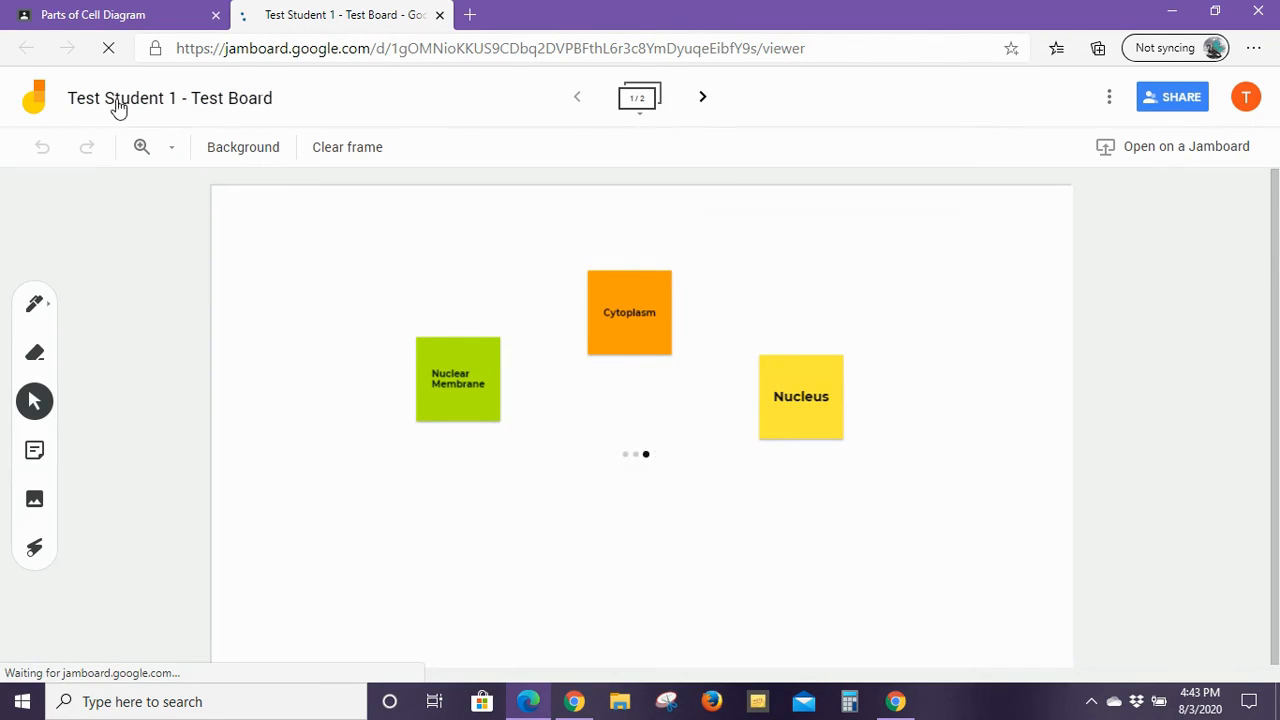
Step: Move the Nuclear Membrane note to the lower-left label box, view the cytoplasm frame, then close the copy
left_click_drag(464, 359, 425, 460)
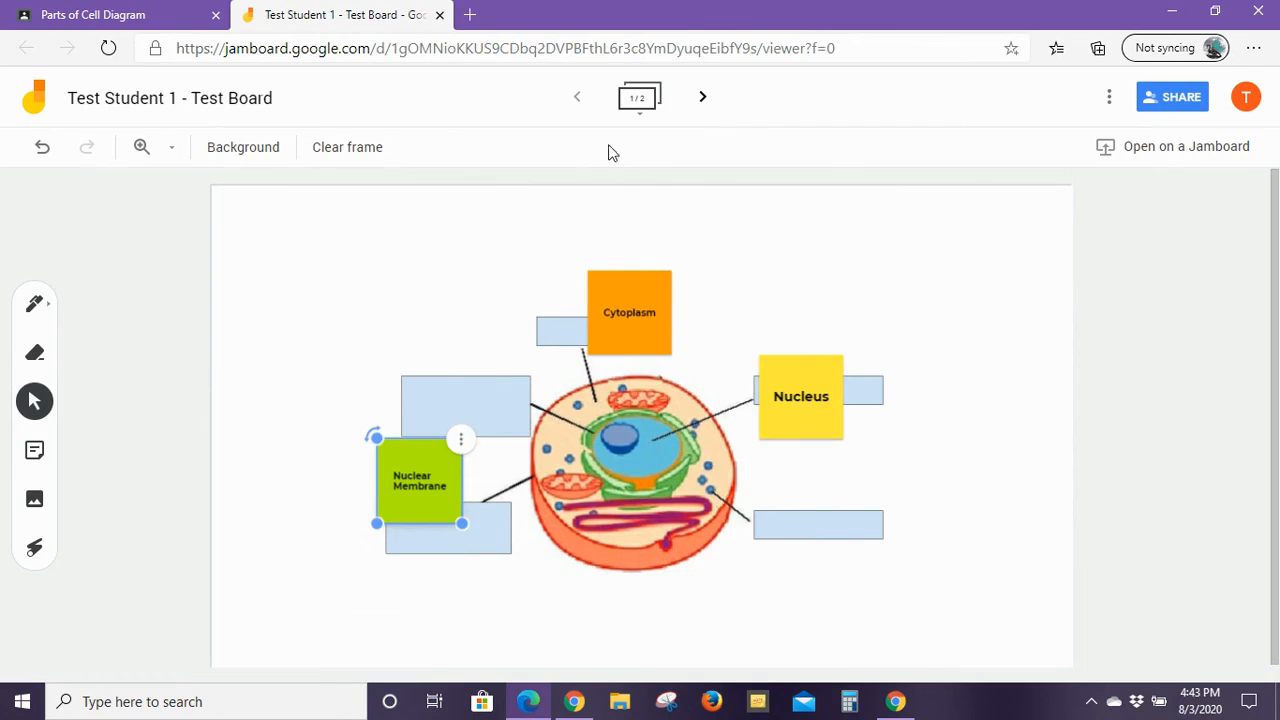
left_click(702, 97)
mouse_move(634, 240)
left_mouse_down()
mouse_move(606, 317)
mouse_move(625, 244)
left_mouse_up()
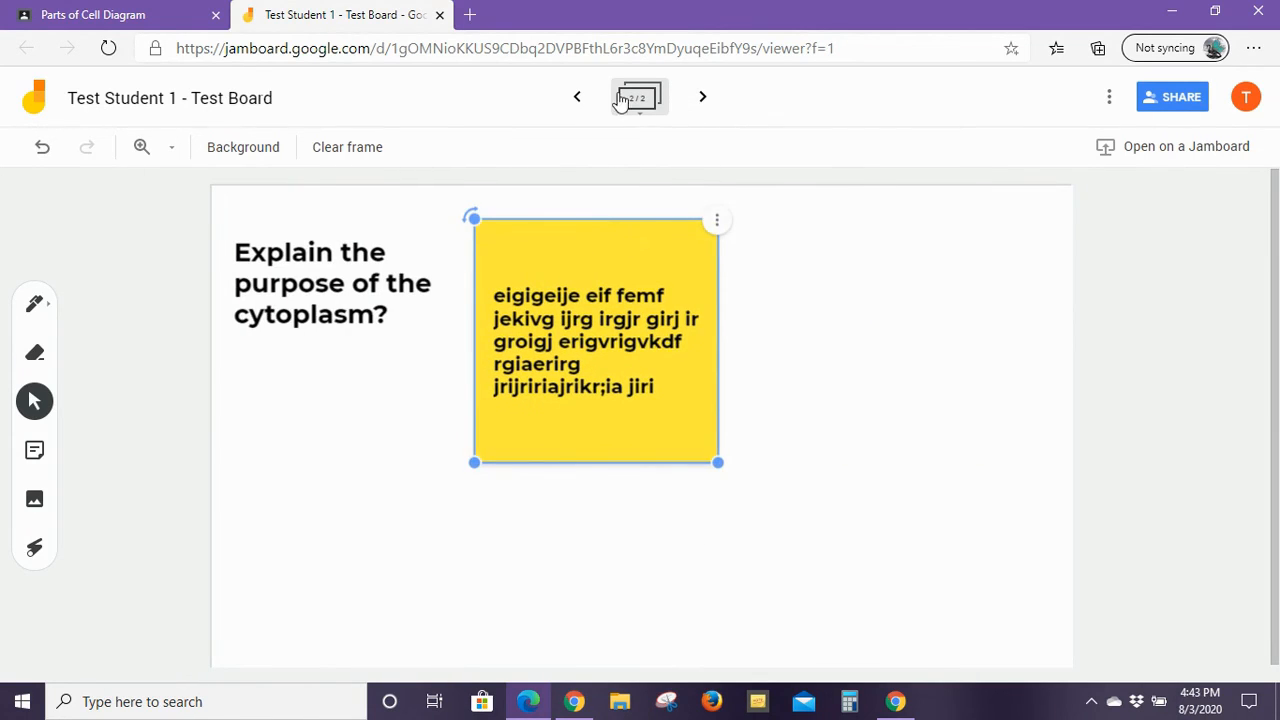
left_click(440, 15)
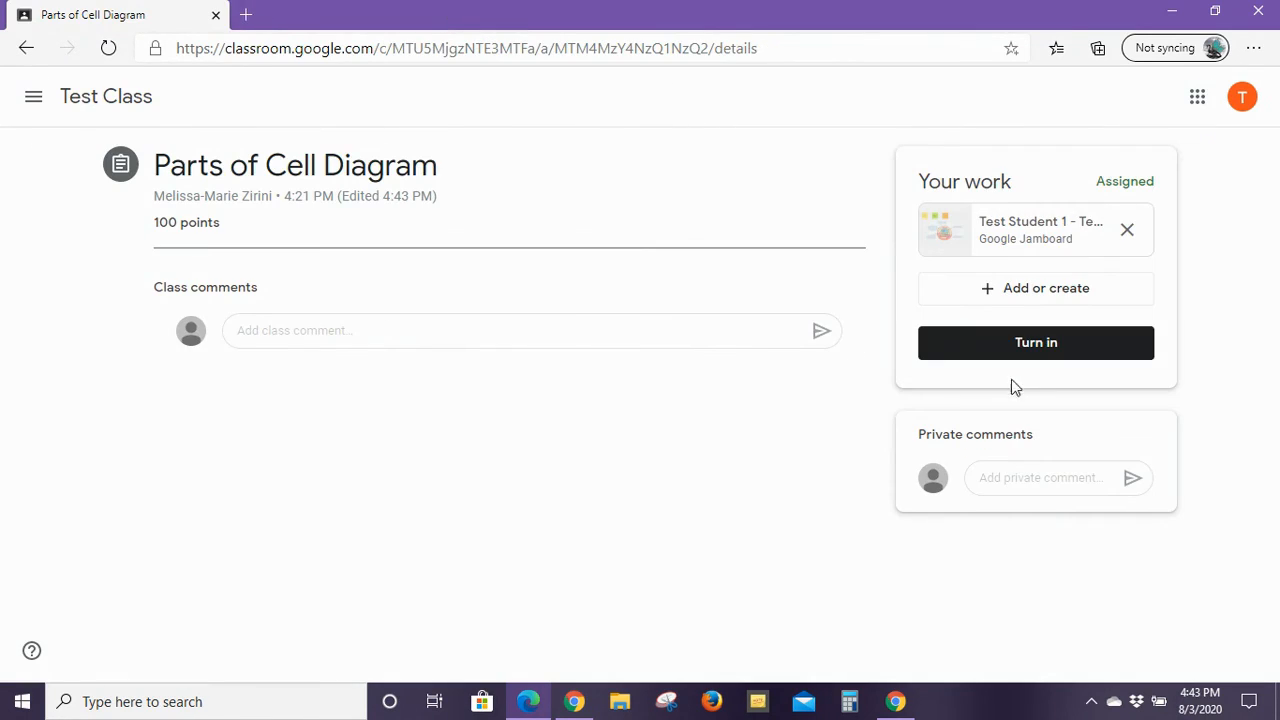
Step: From Classwork, open the shared Test Board attached to Parts of a Cell (Class Assignment)
left_click(68, 95)
left_click(636, 96)
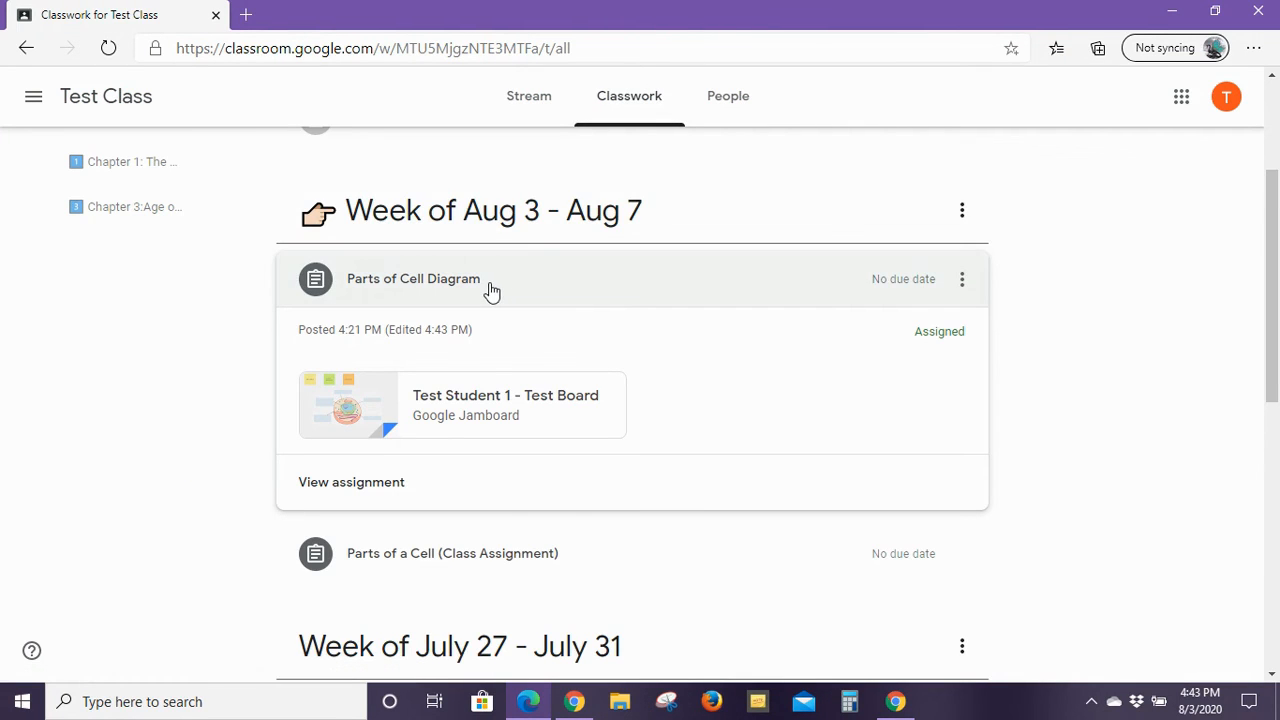
left_click(491, 288)
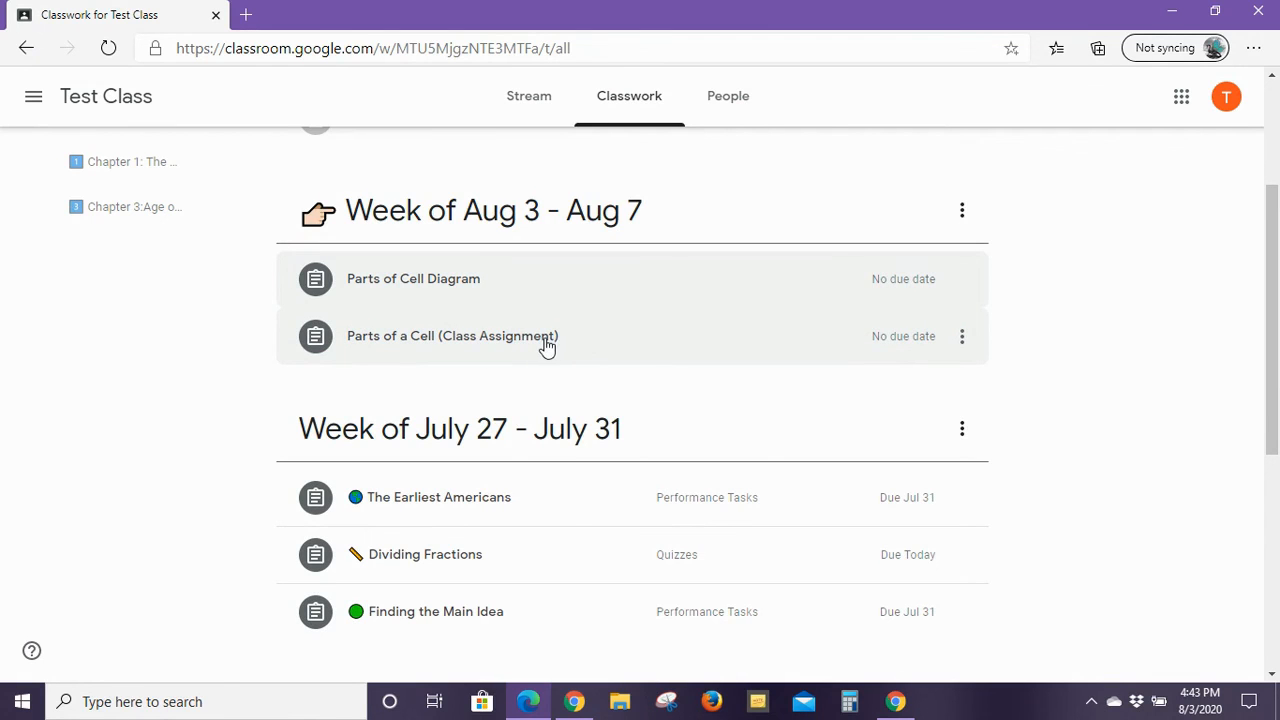
left_click(621, 344)
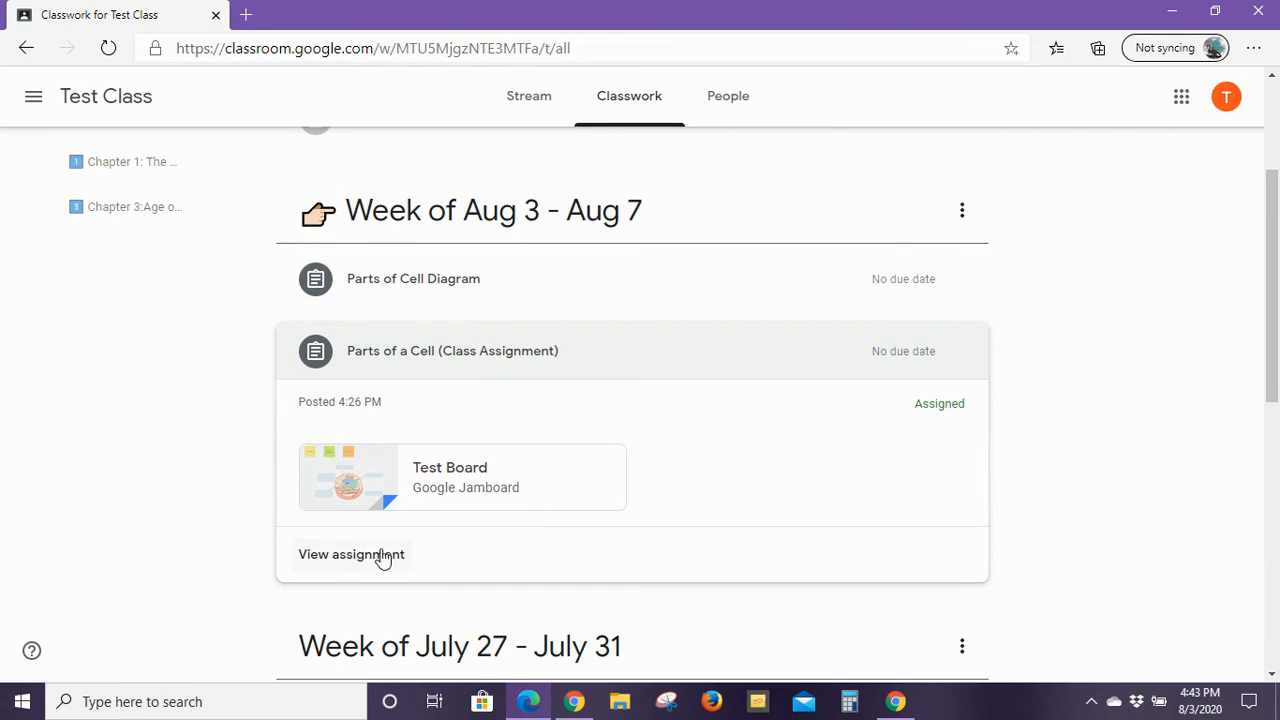
left_click(431, 478)
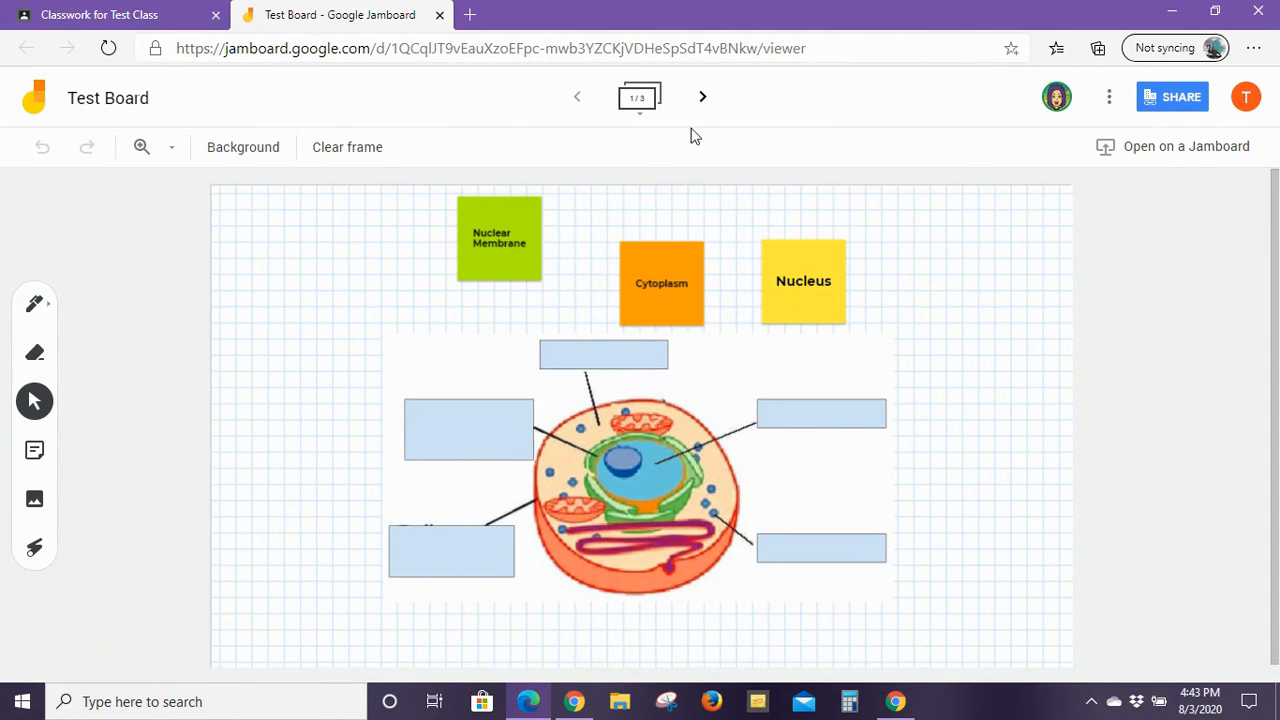
Step: Flip to frame 3 and back to the cytoplasm frame, then minimize the student's Edge window
double_click(702, 97)
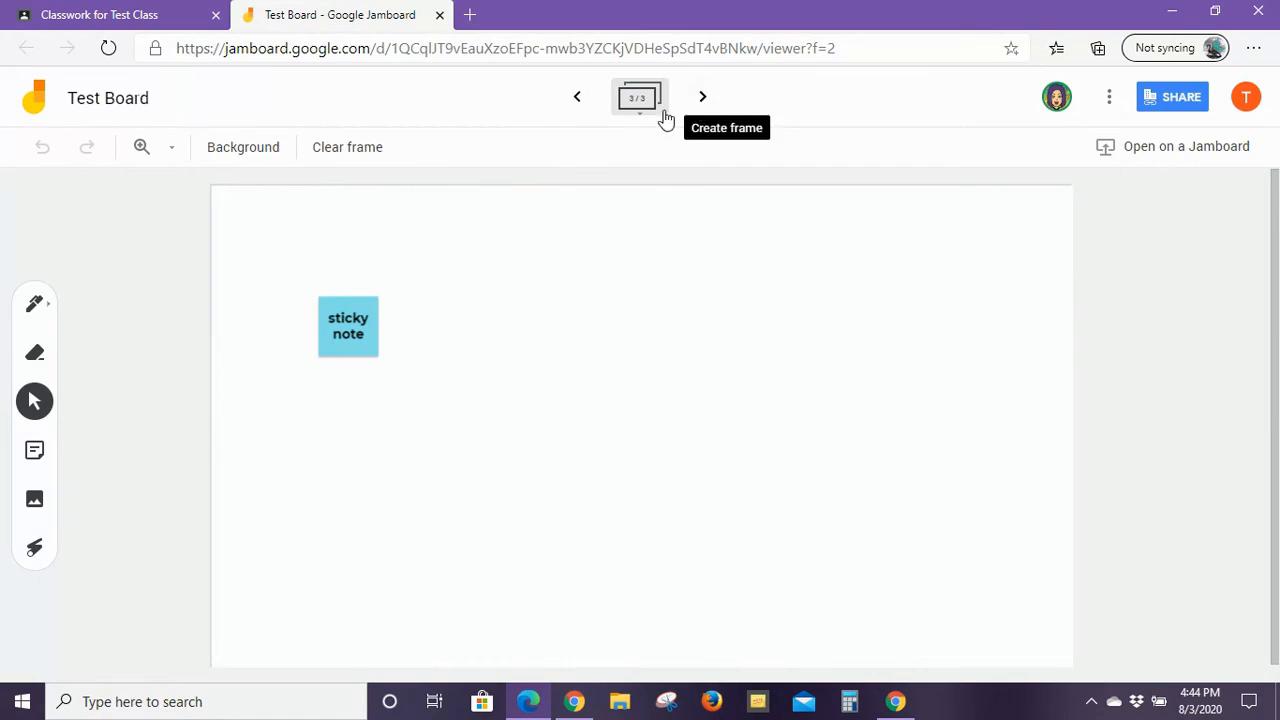
left_click(580, 98)
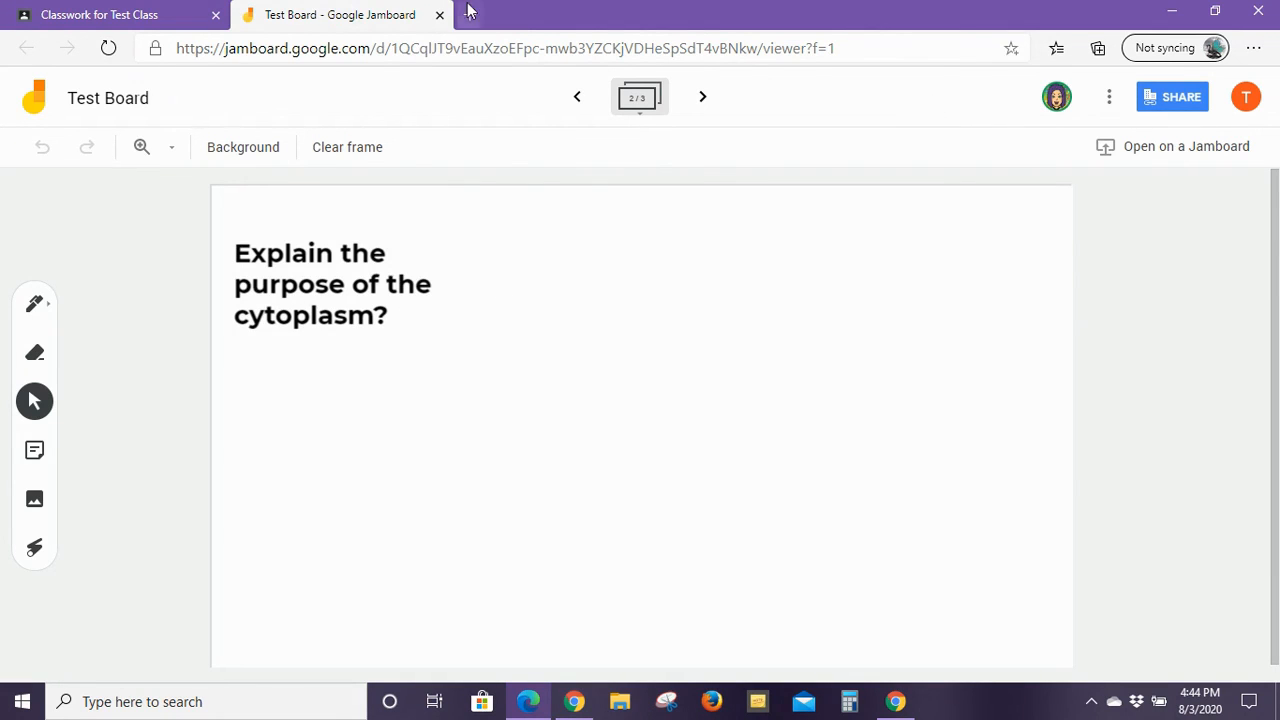
left_click(1172, 10)
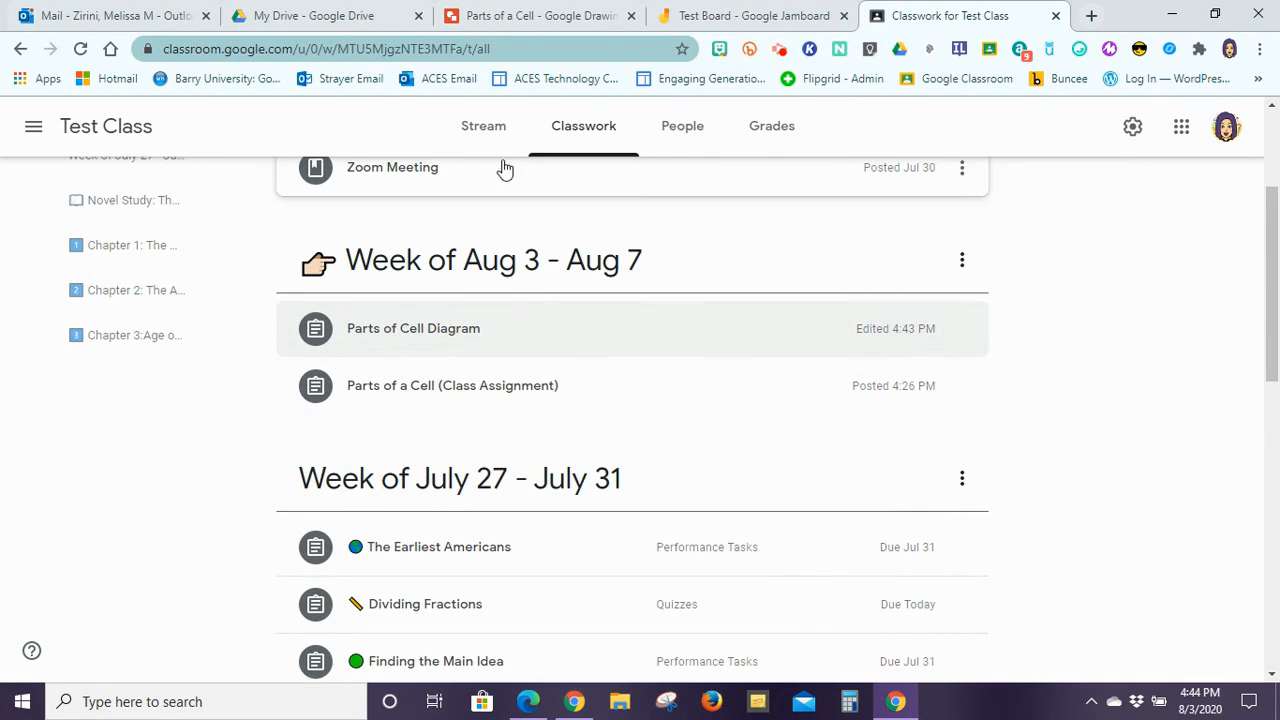
Step: Bring the teacher's Test Board Jamboard tab in Chrome back to the front
left_click(762, 14)
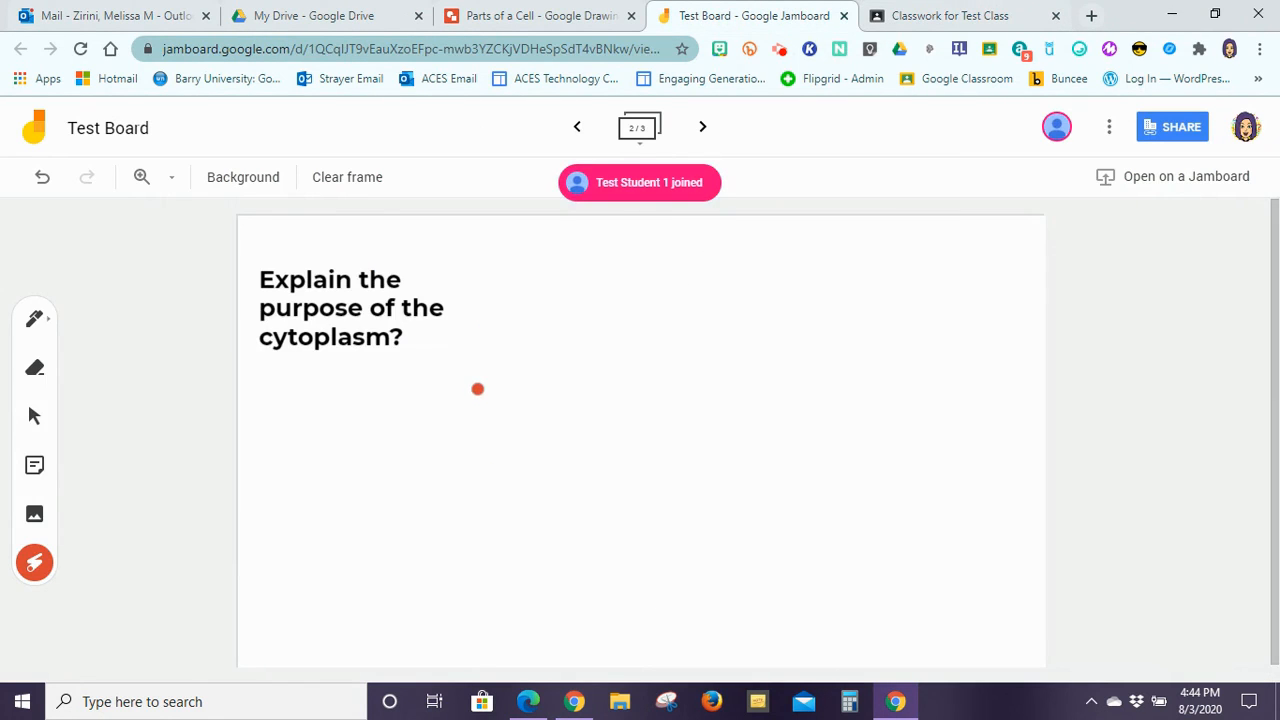